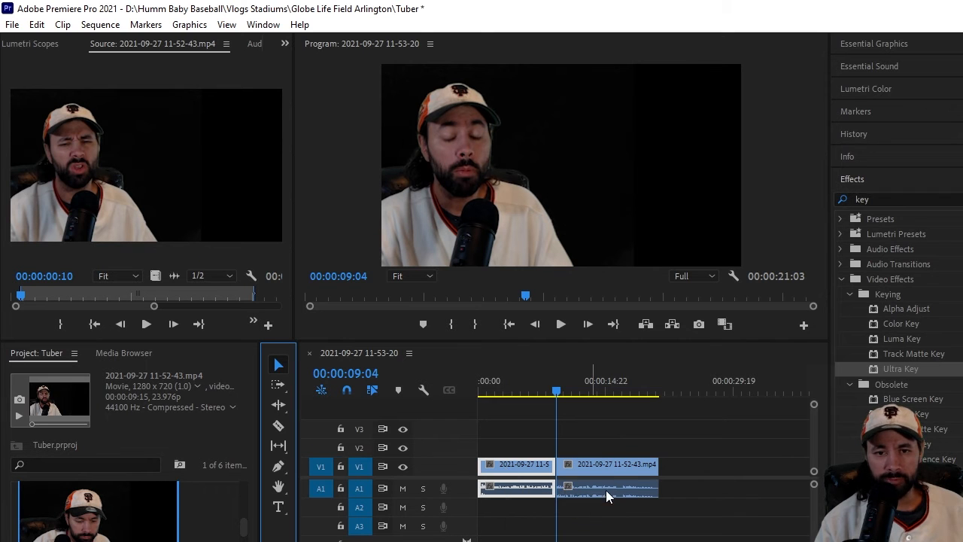
Step: Return the playhead to the start of the sequence
click(611, 468)
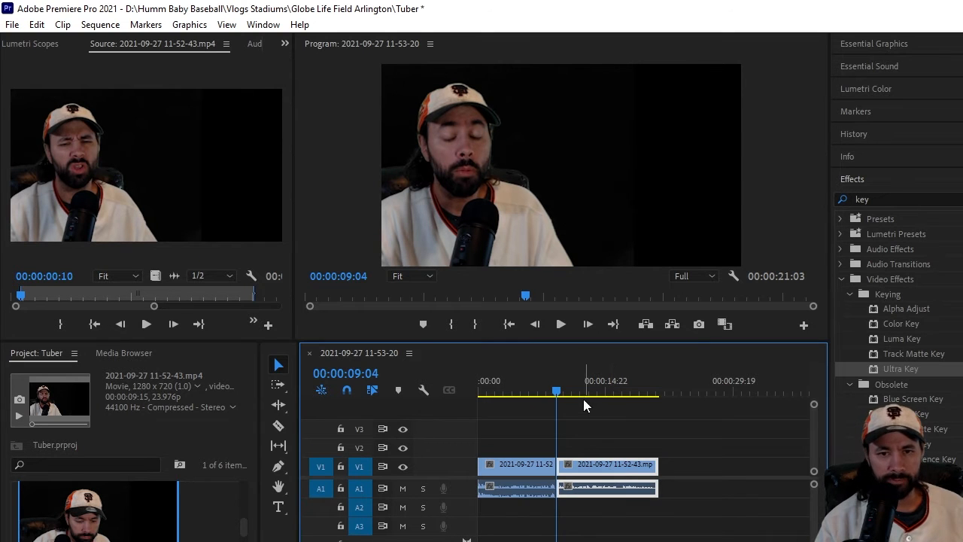
click(511, 398)
drag(512, 399, 474, 405)
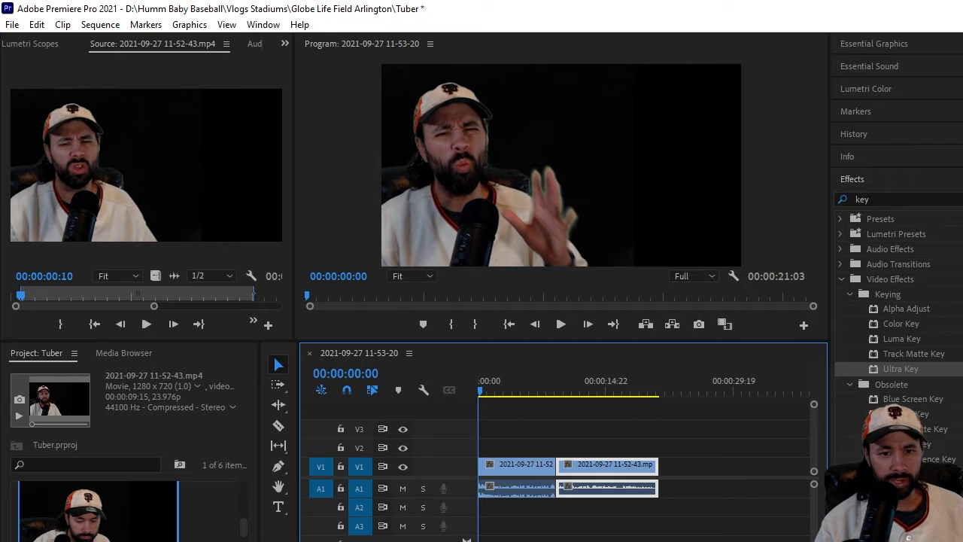
drag(639, 541, 455, 540)
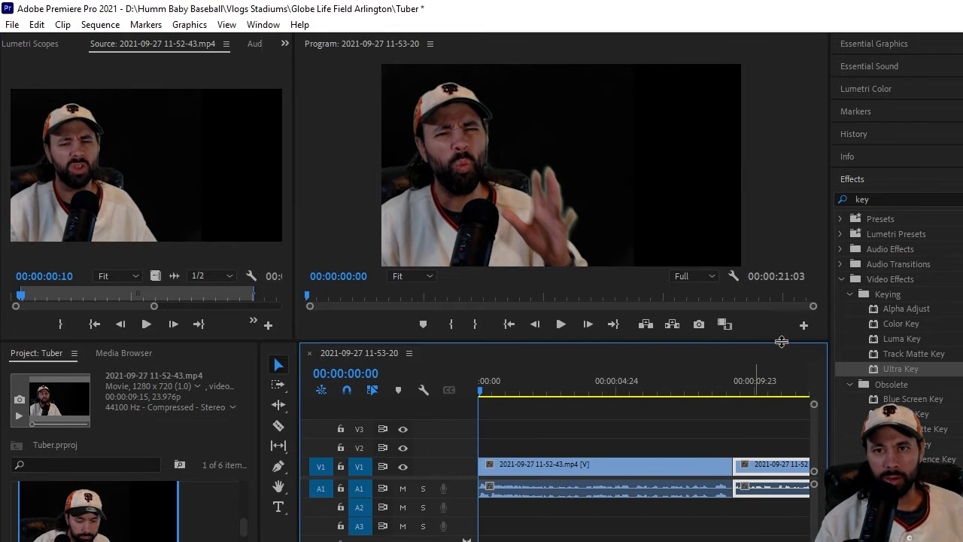
Step: Replace the current effects search with "spher" to locate the Spherize effect
click(865, 200)
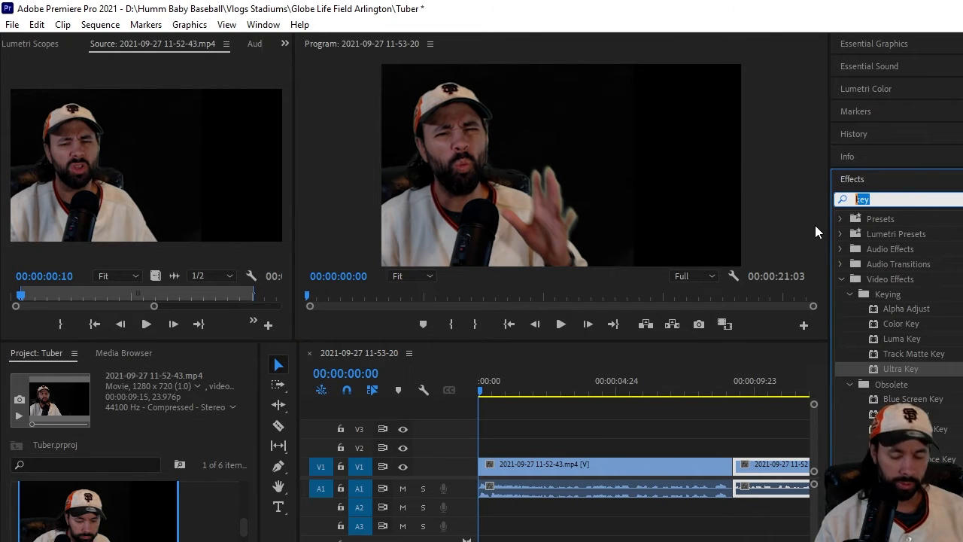
key(BackSpace)
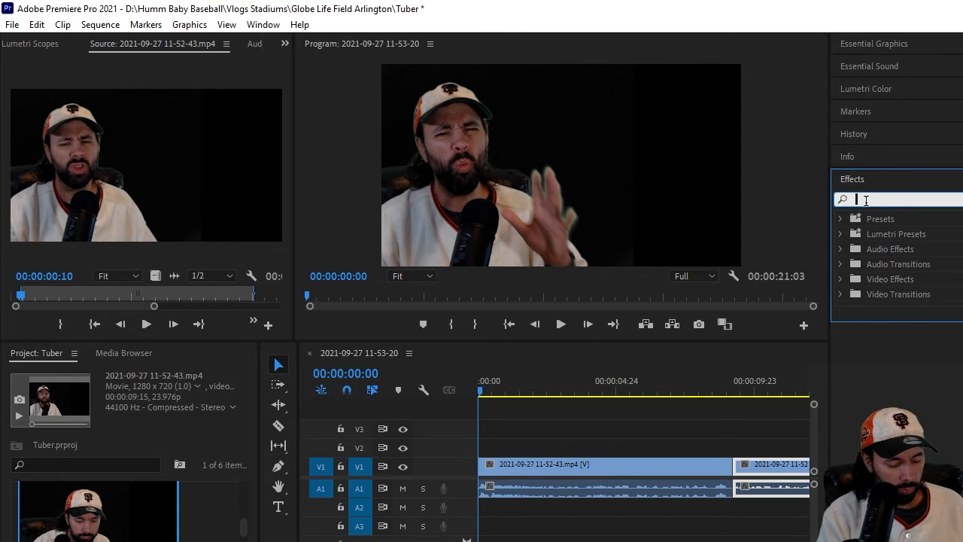
text(sphe)
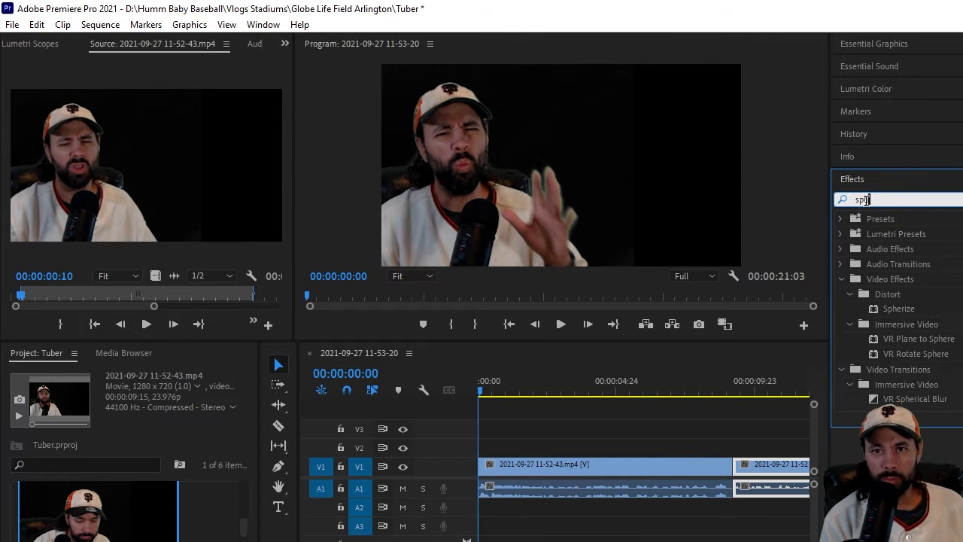
text(r)
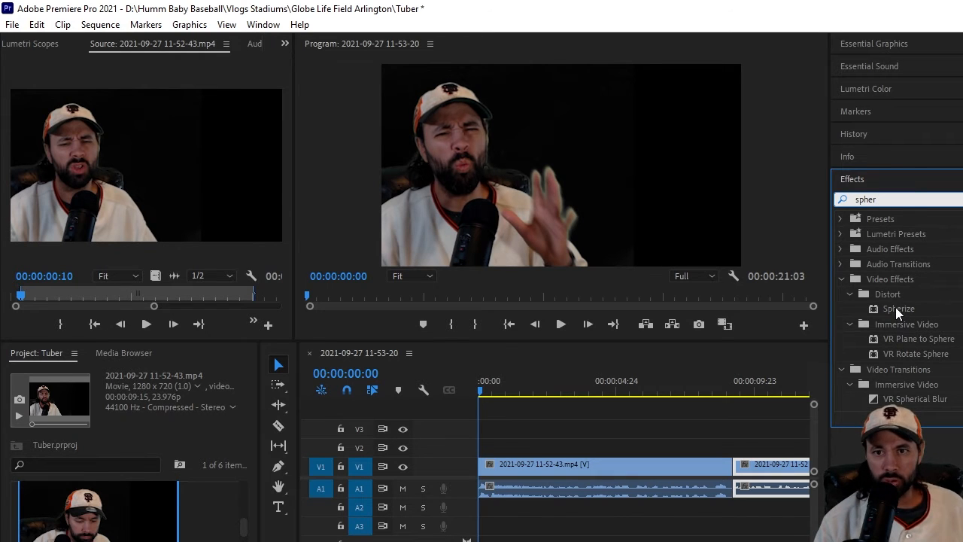
Step: Clear the effects search and apply the Spherize effect from the Distort video effects to both clips on V1
drag(884, 201, 802, 210)
key(BackSpace)
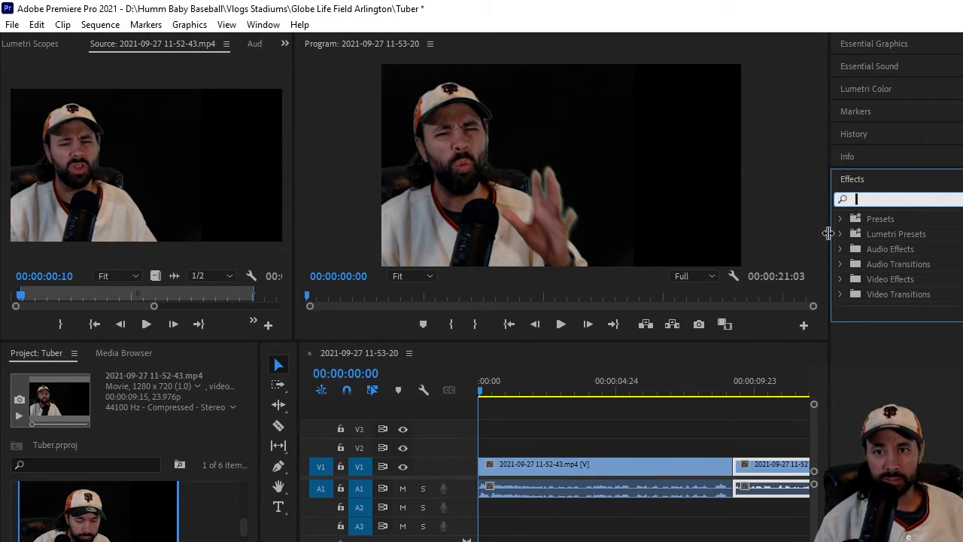
click(839, 279)
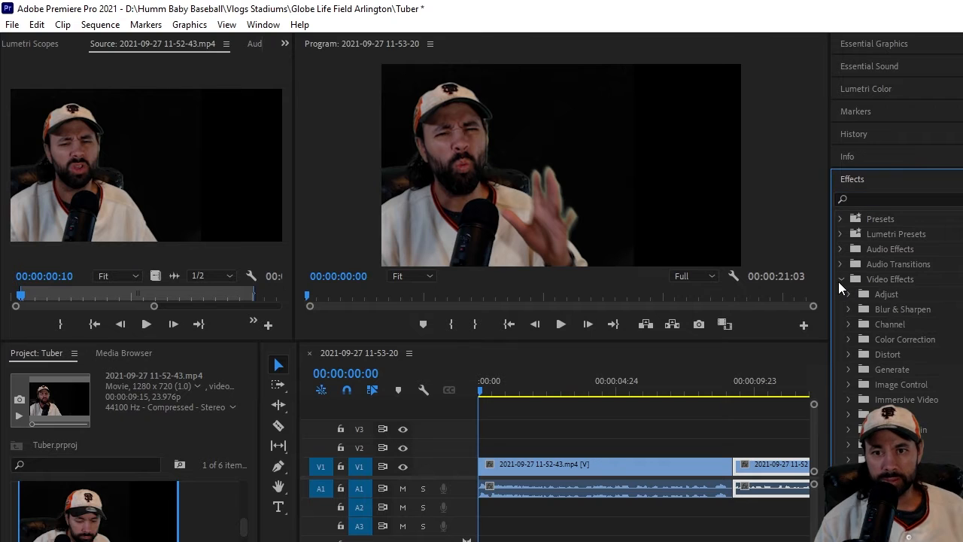
click(848, 357)
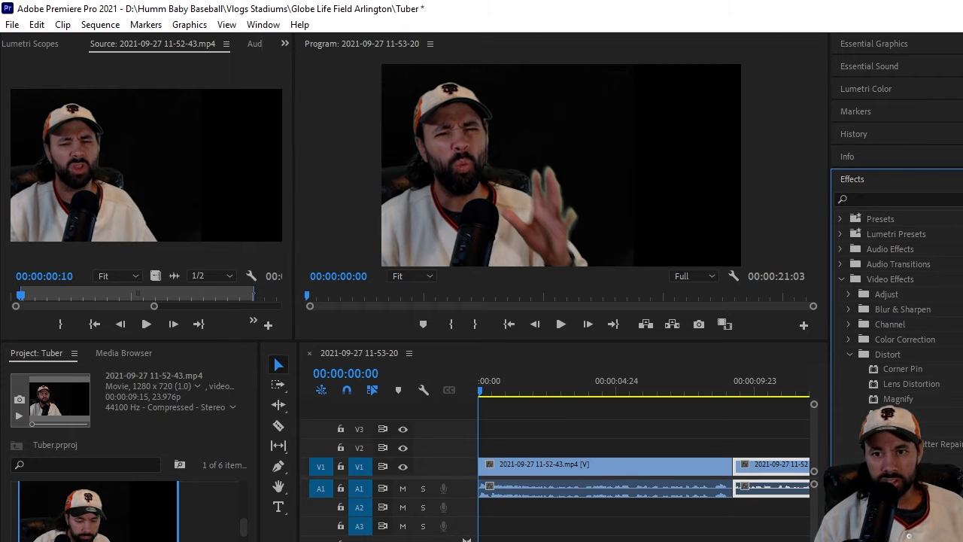
drag(888, 459, 613, 476)
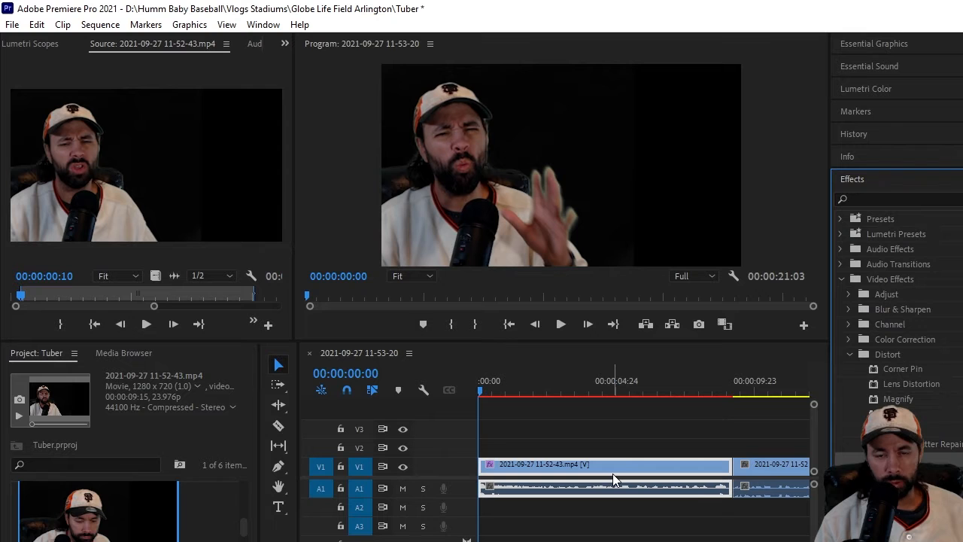
click(777, 469)
drag(888, 459, 773, 468)
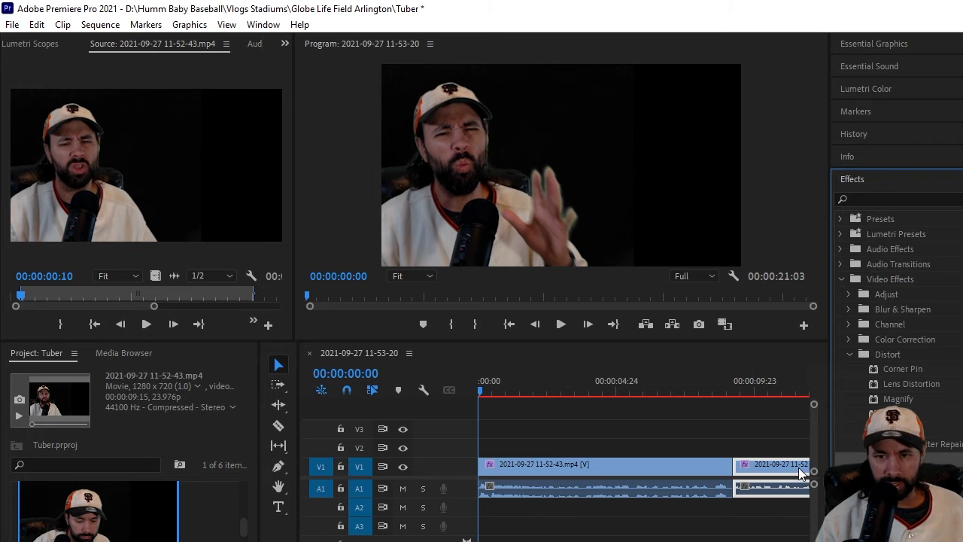
Step: Open the effect controls of the first clip on the timeline
click(632, 487)
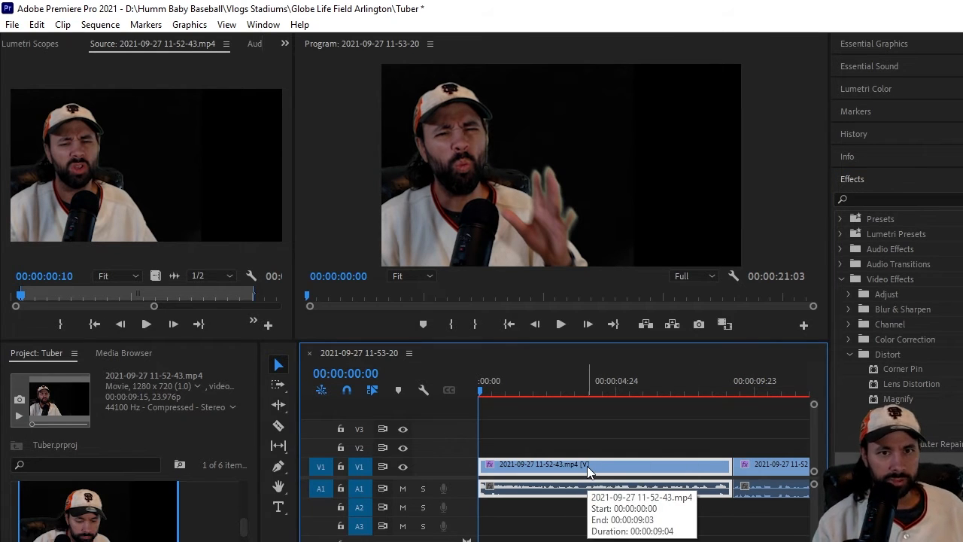
double_click(586, 465)
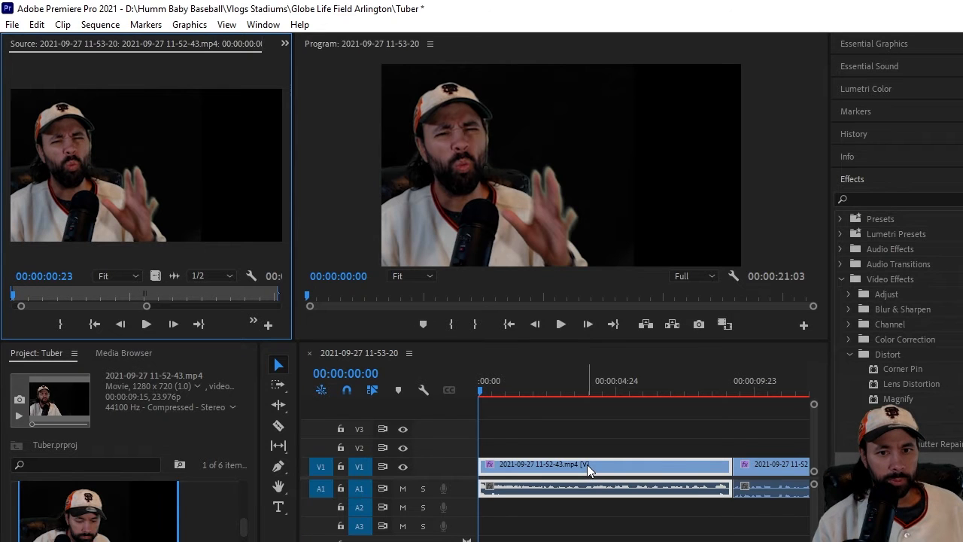
click(284, 44)
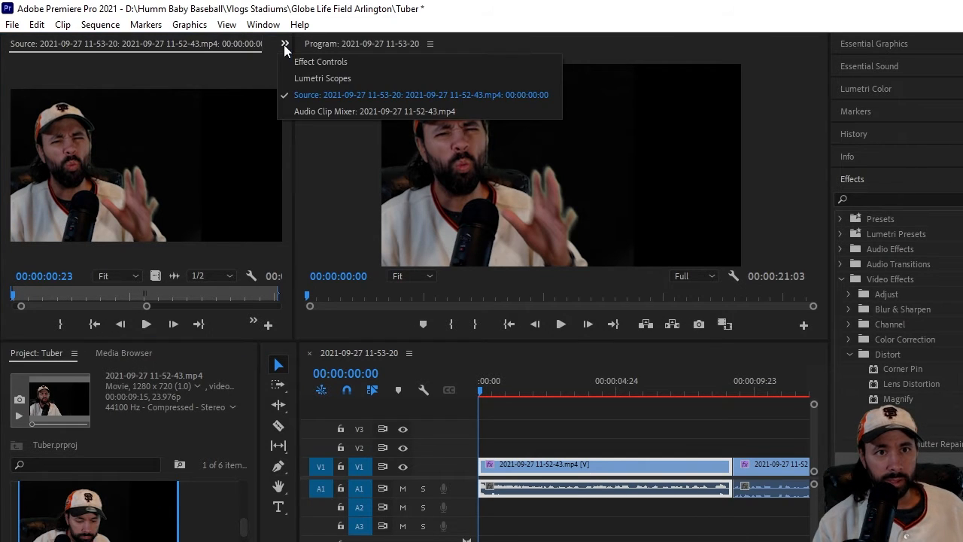
click(293, 61)
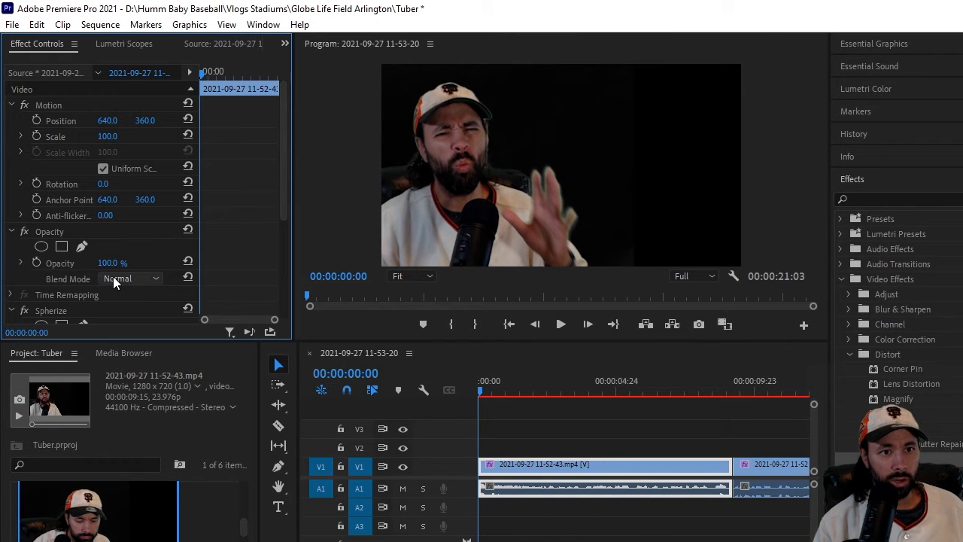
Step: Set the first clip's Spherize radius to 195 and its center of sphere to 267, 373 over the face
drag(286, 157, 282, 231)
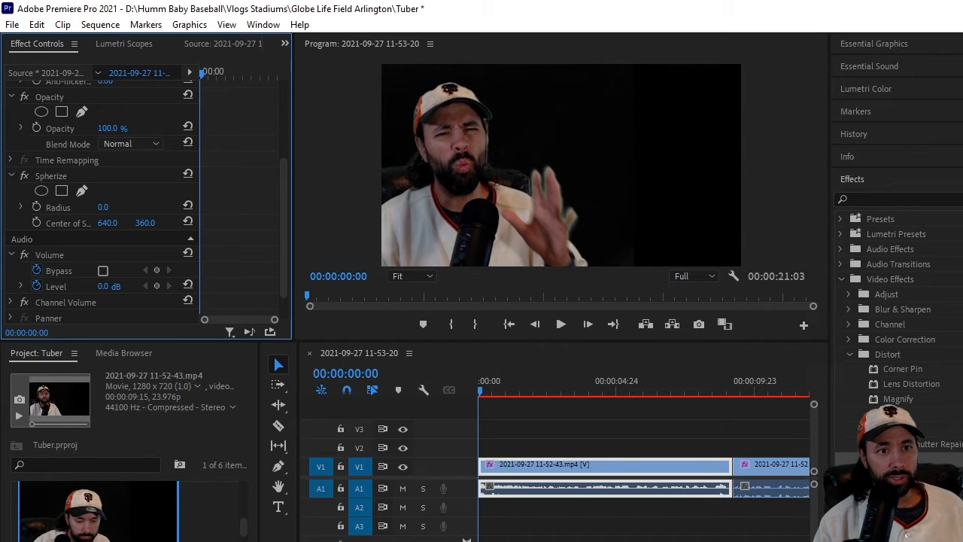
drag(105, 207, 217, 207)
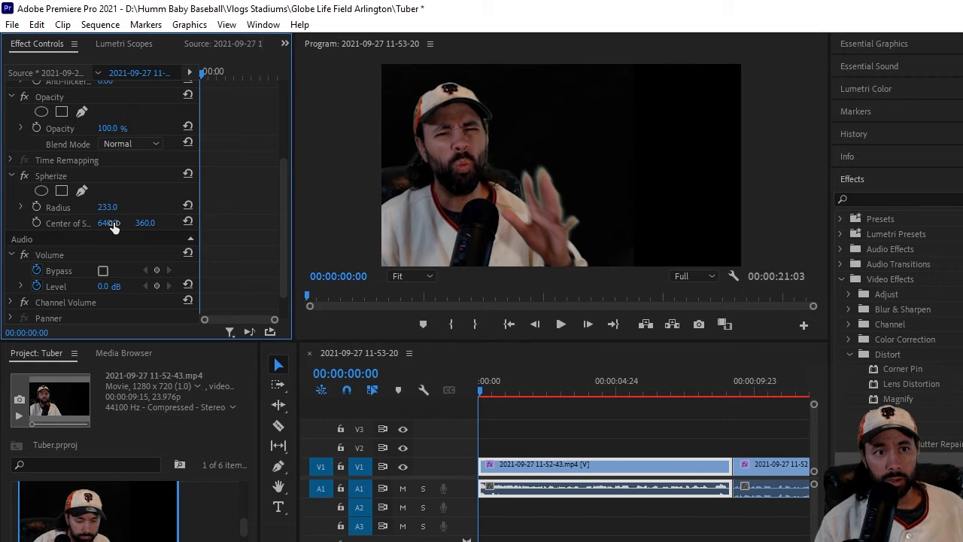
drag(107, 223, 4, 222)
drag(108, 207, 68, 207)
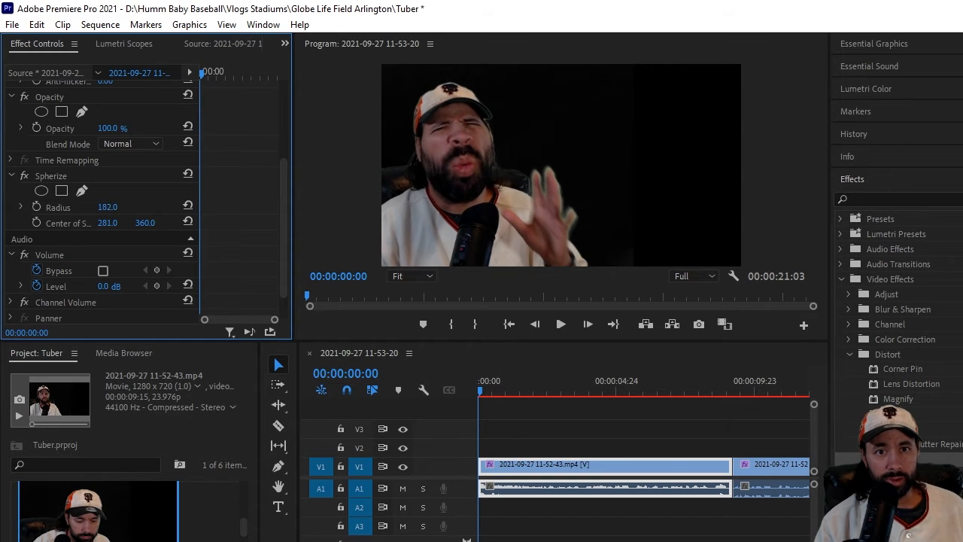
drag(145, 219, 142, 220)
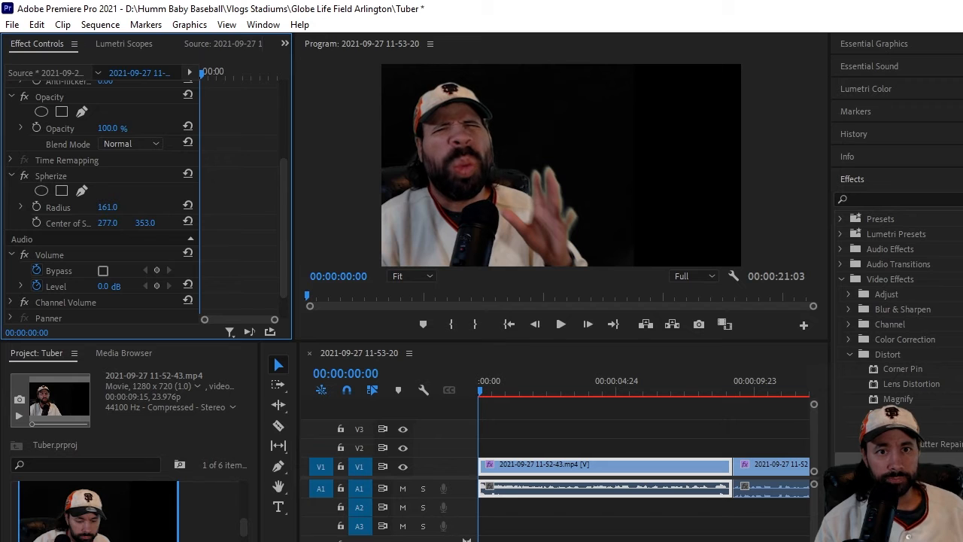
drag(140, 220, 159, 223)
click(561, 323)
key(space)
drag(152, 219, 119, 207)
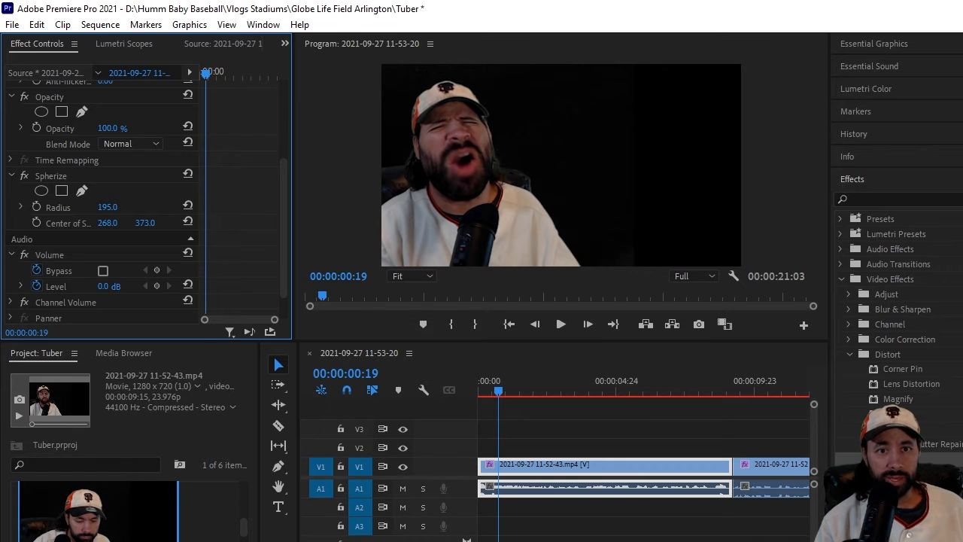
Step: Play the first clip to check the Spherize distortion, and return the playhead to the sequence start
click(560, 323)
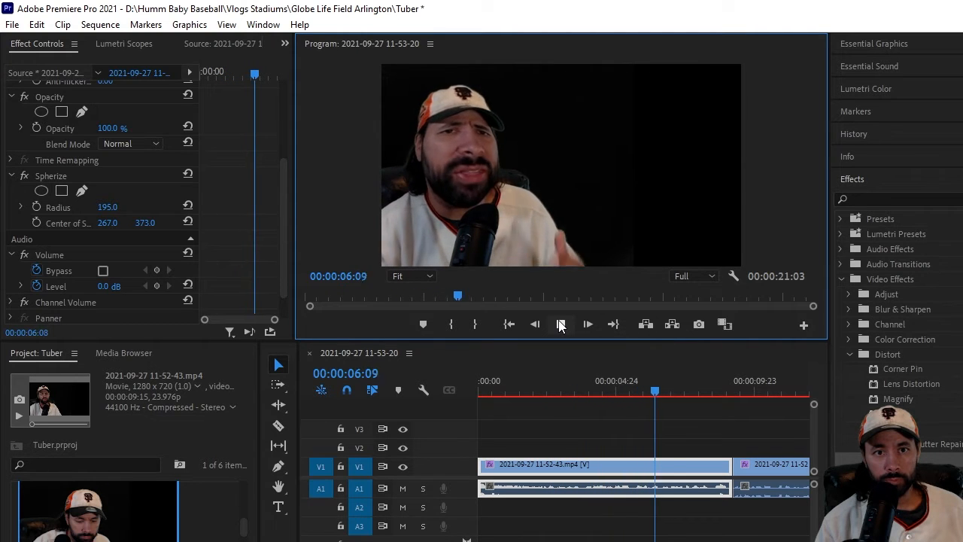
click(560, 324)
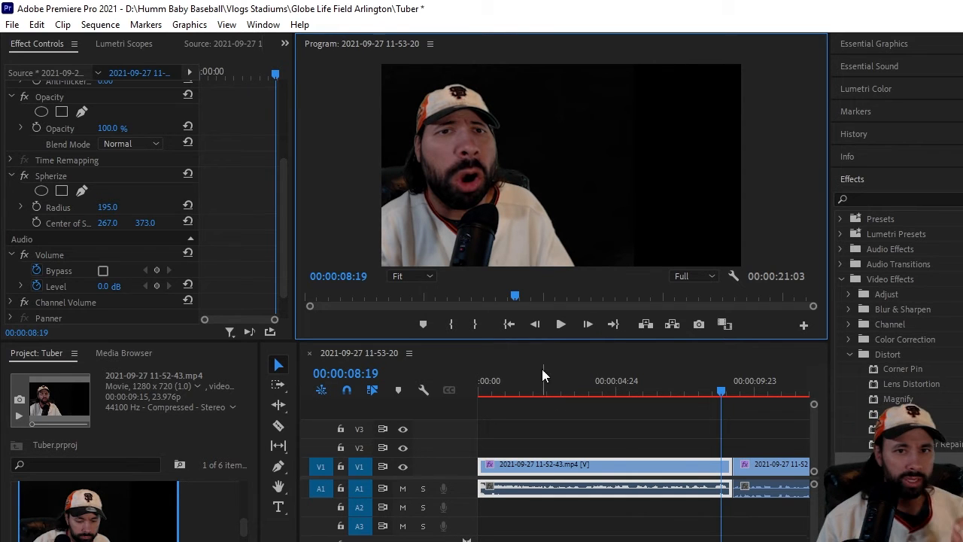
drag(722, 381, 432, 415)
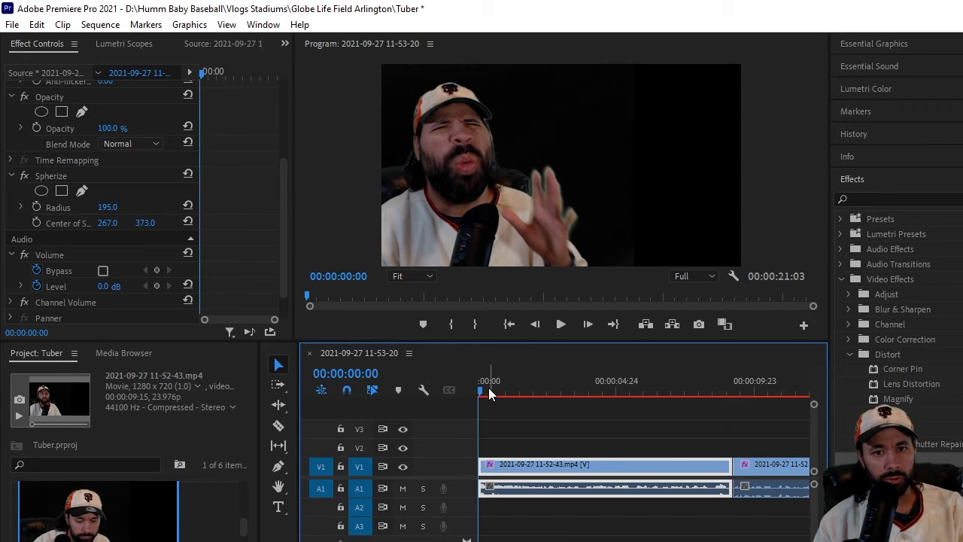
Step: Keyframe the Spherize center from the clip start, setting its horizontal value to 292 at 00:00:01:10 and 279 at 00:00:04:05
click(35, 222)
drag(475, 392, 518, 390)
drag(106, 224, 144, 223)
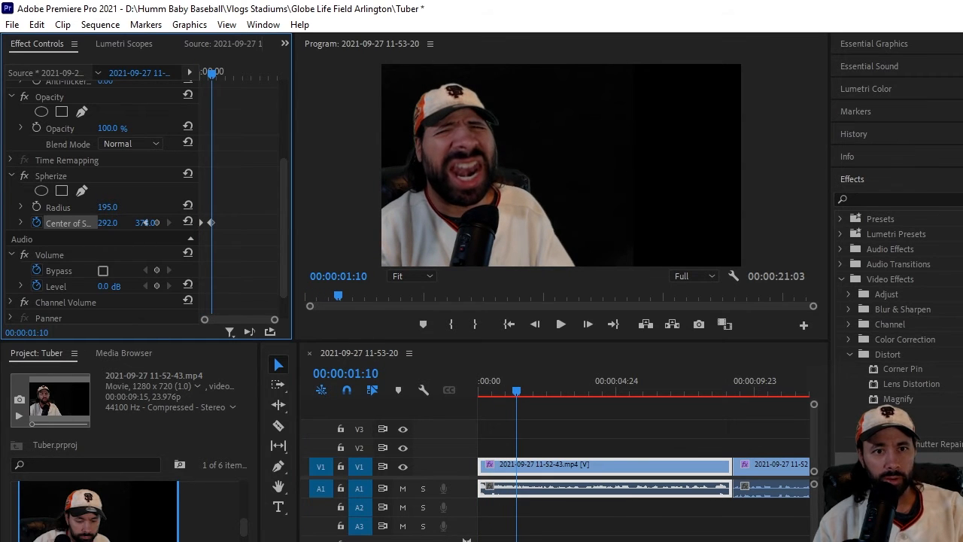
drag(511, 390, 596, 377)
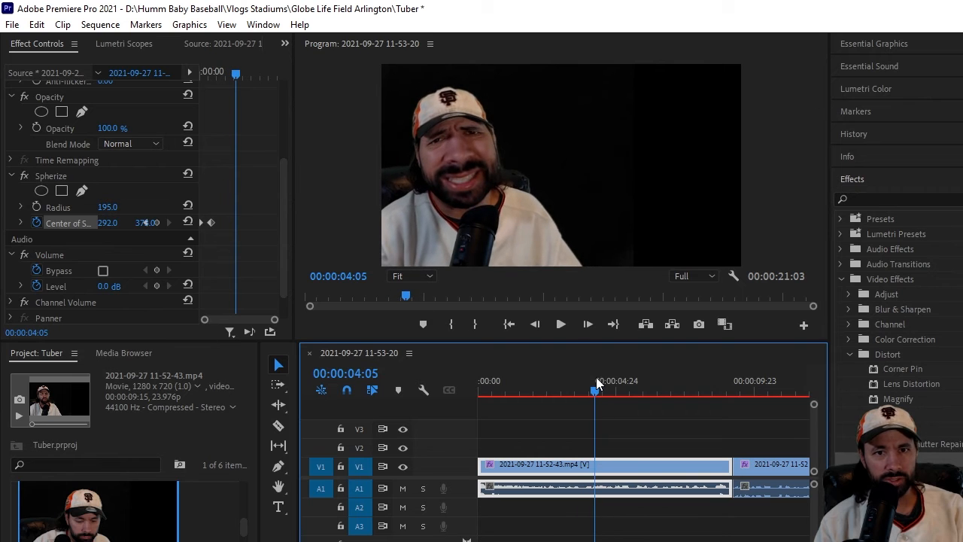
drag(143, 223, 95, 223)
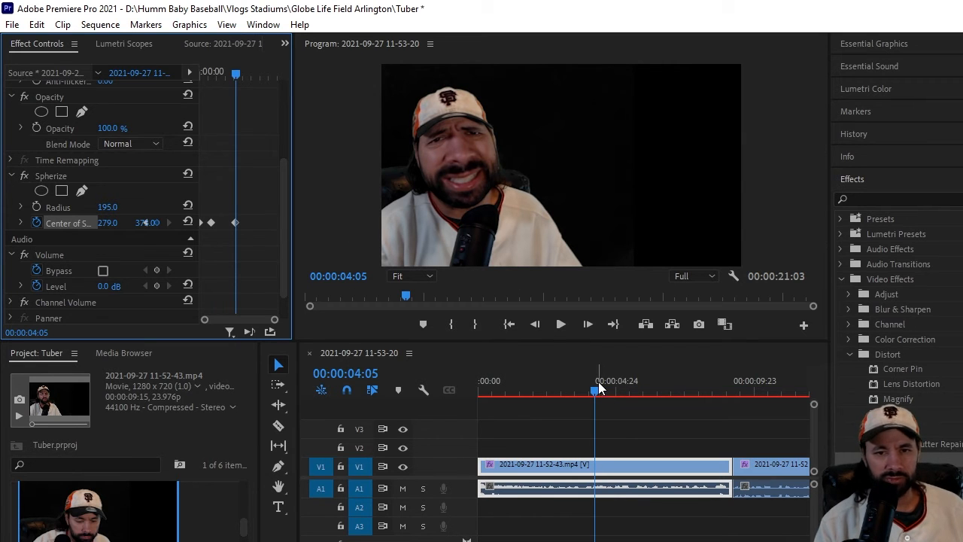
drag(597, 389, 721, 389)
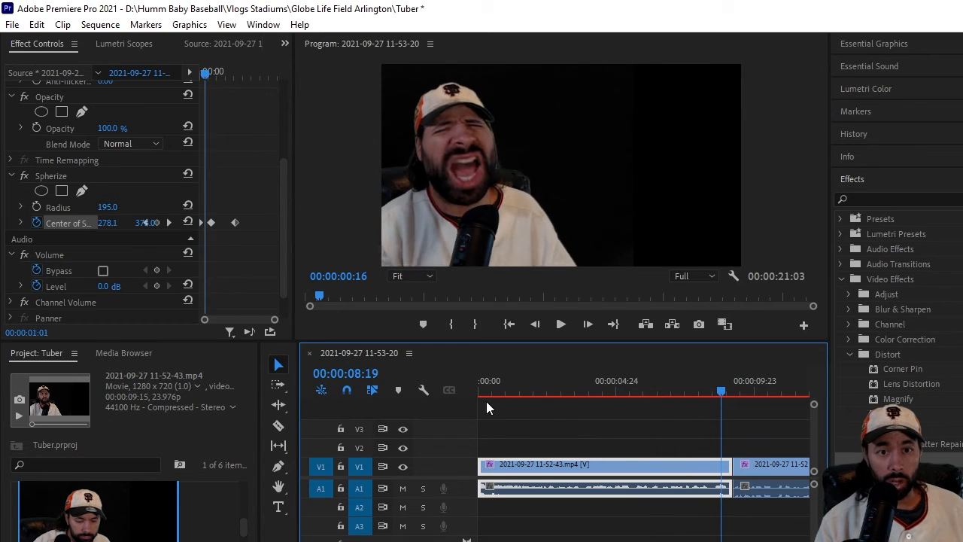
drag(502, 401, 457, 402)
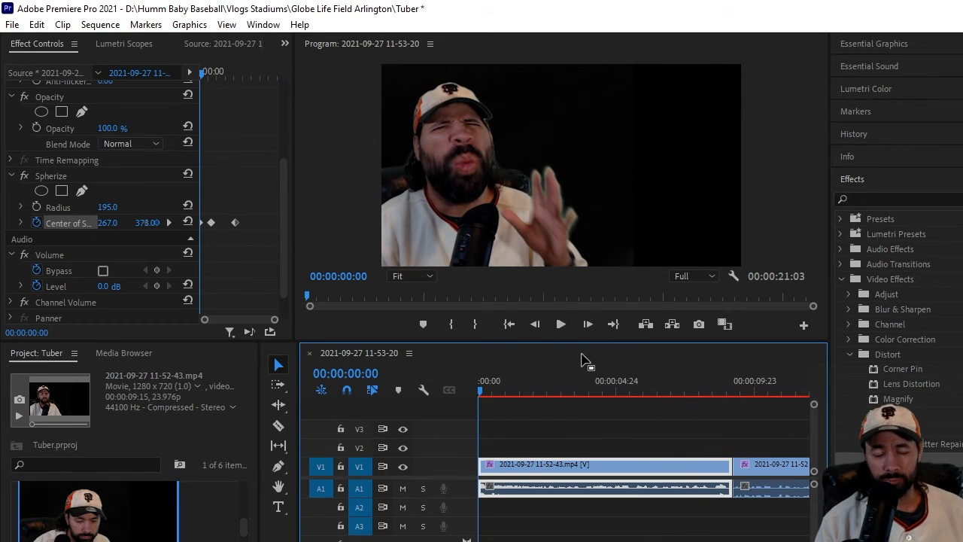
Step: Search the effects for "pitch" and apply the Pitch Shifter audio effect to both clips
click(877, 198)
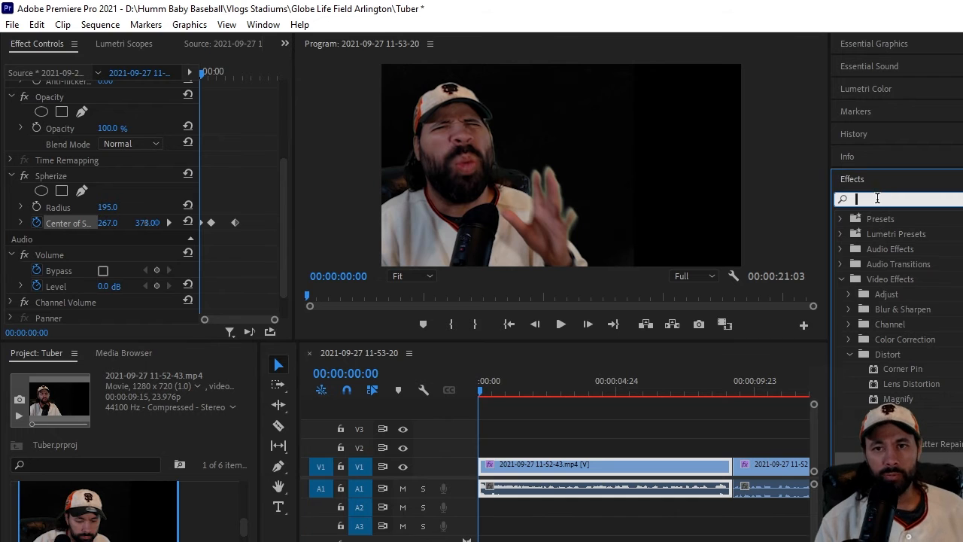
text(p)
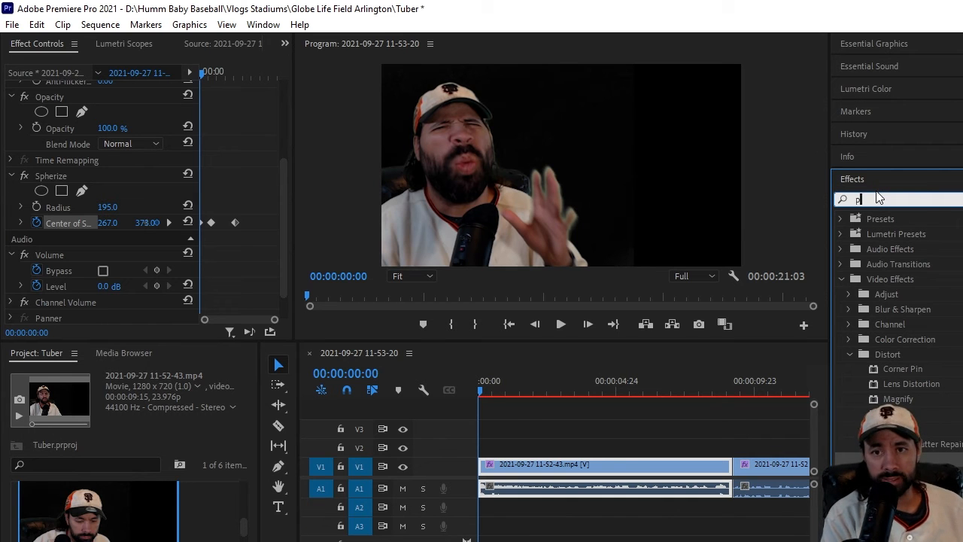
text(itch)
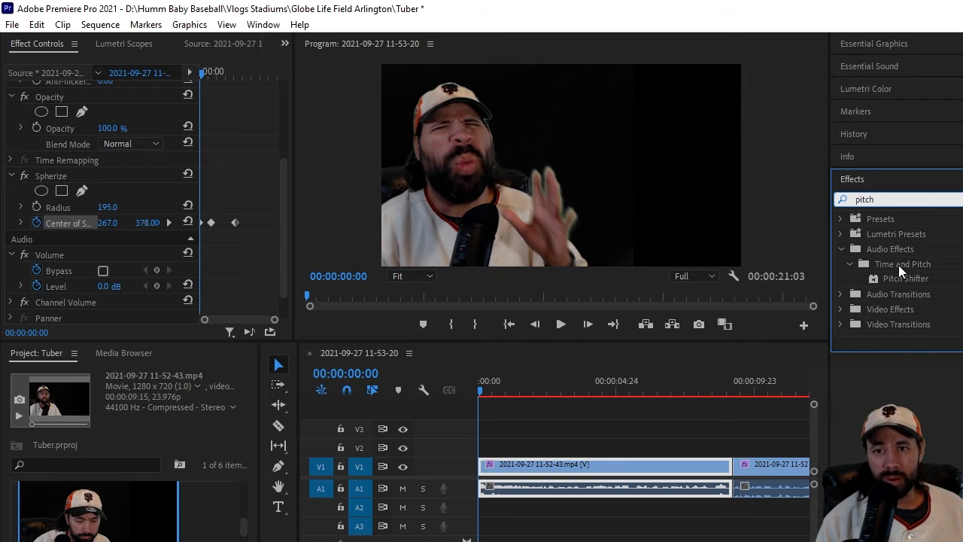
drag(903, 277, 560, 473)
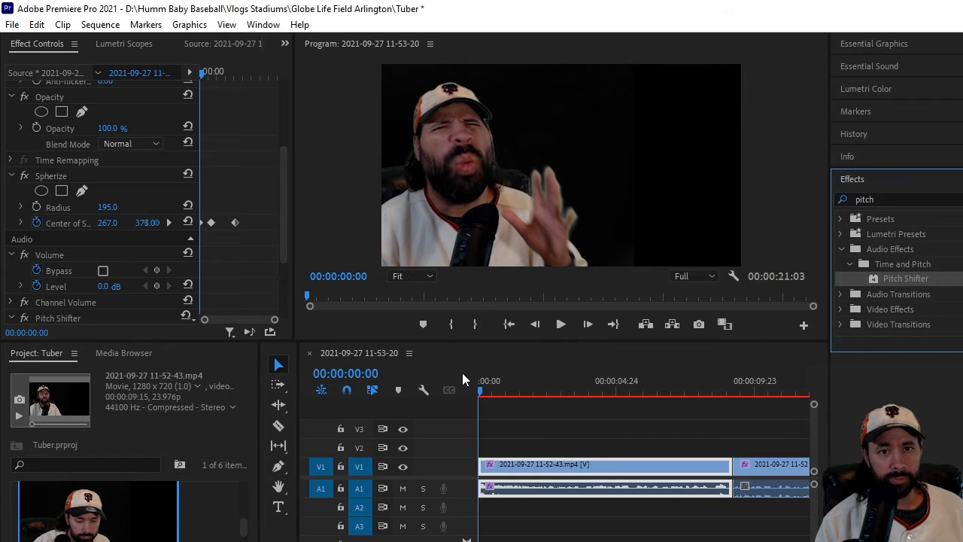
drag(285, 204, 283, 259)
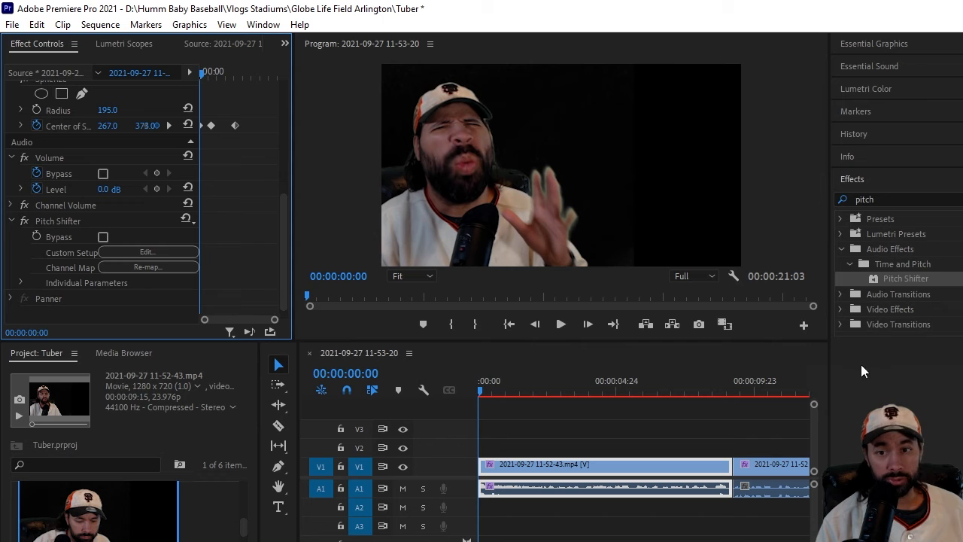
drag(908, 279, 911, 281)
drag(802, 437, 786, 465)
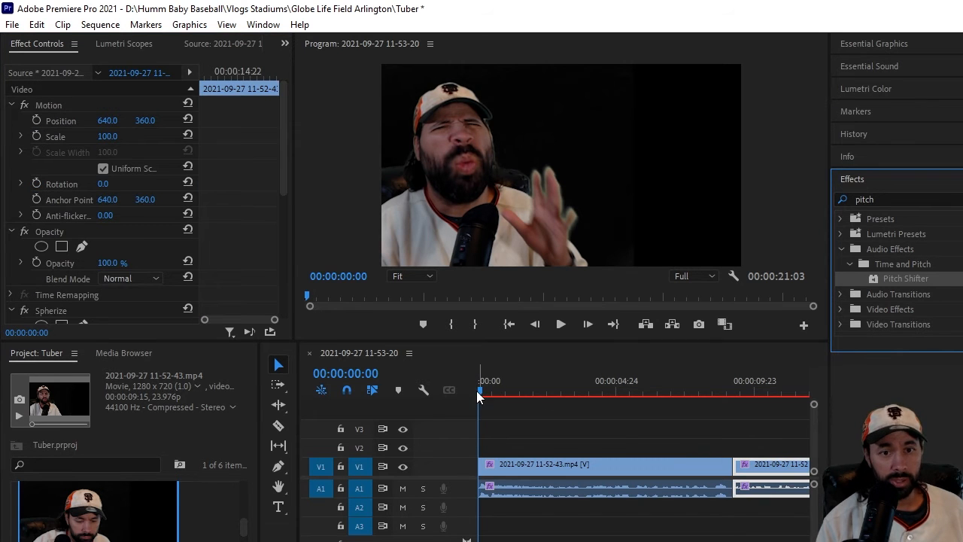
Step: Set the first clip's Pitch Shifter to -4 semi-tones
click(497, 483)
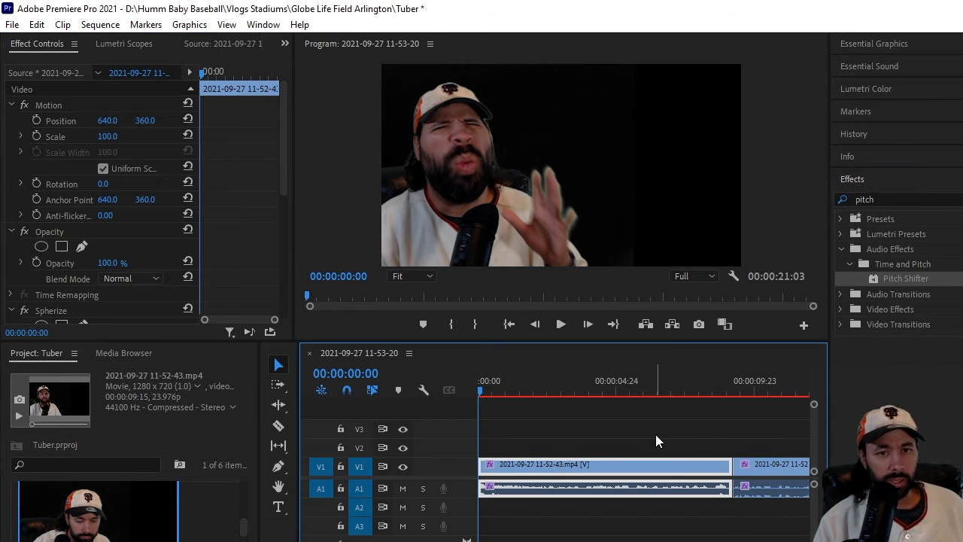
click(288, 176)
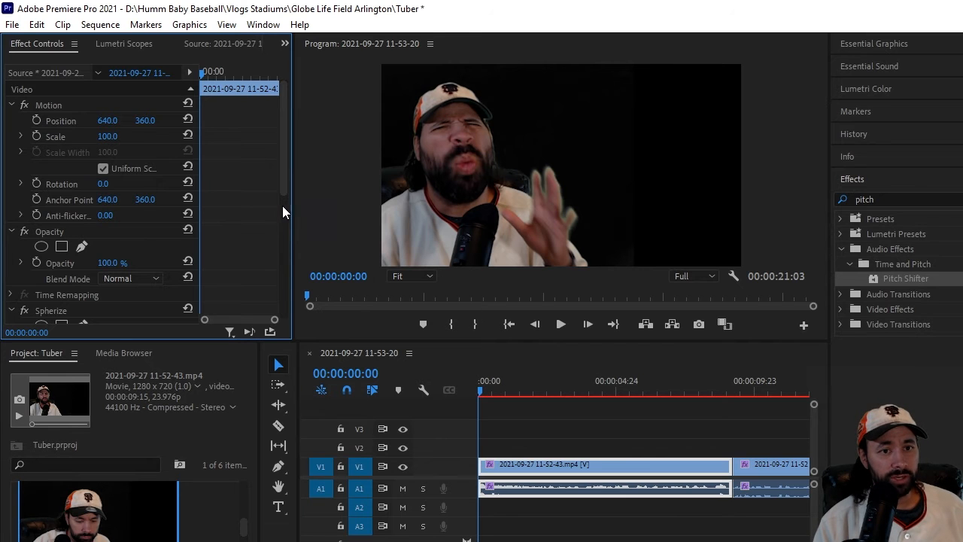
scroll(289, 217, down, 2)
scroll(289, 217, down, 10)
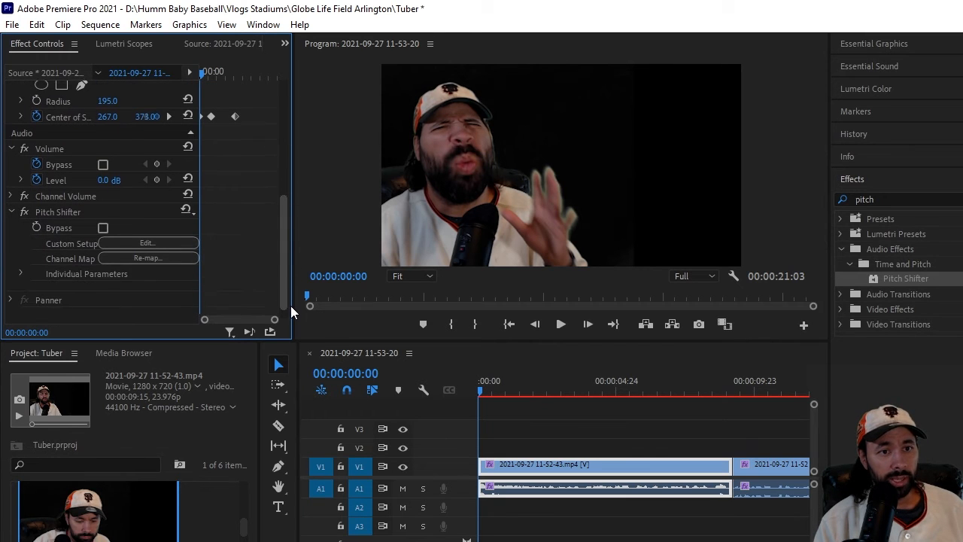
click(148, 234)
drag(544, 260, 516, 267)
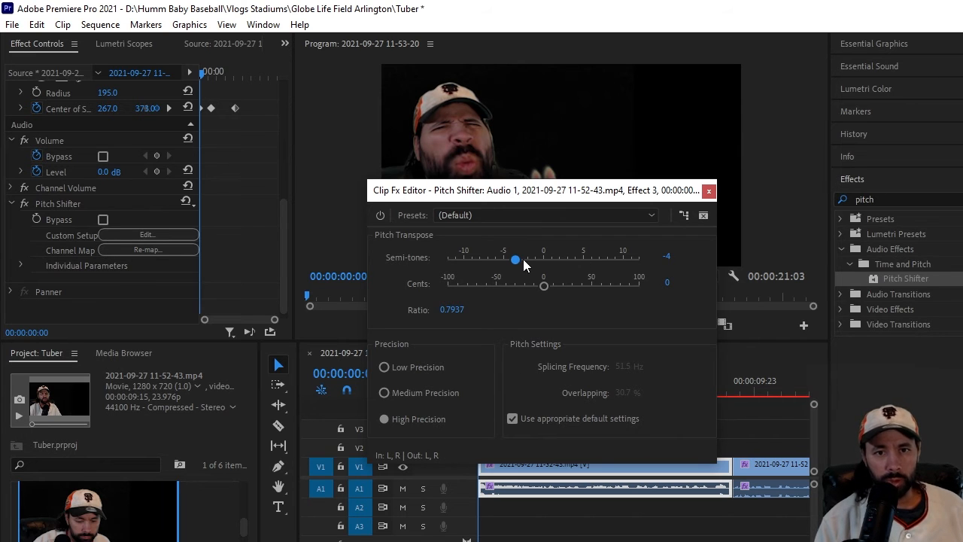
click(709, 191)
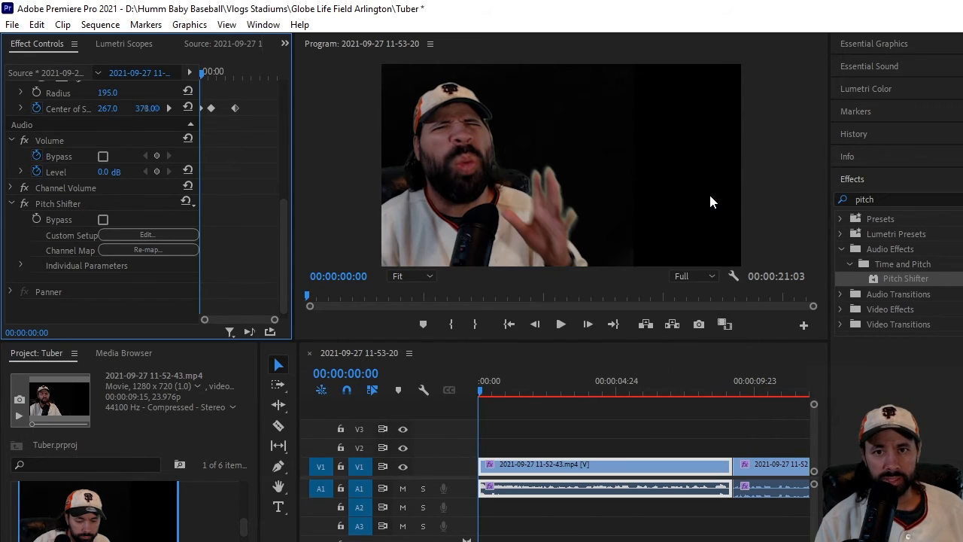
Step: Play the first clip to check the lowered voice, and return the playhead to the sequence start
click(562, 323)
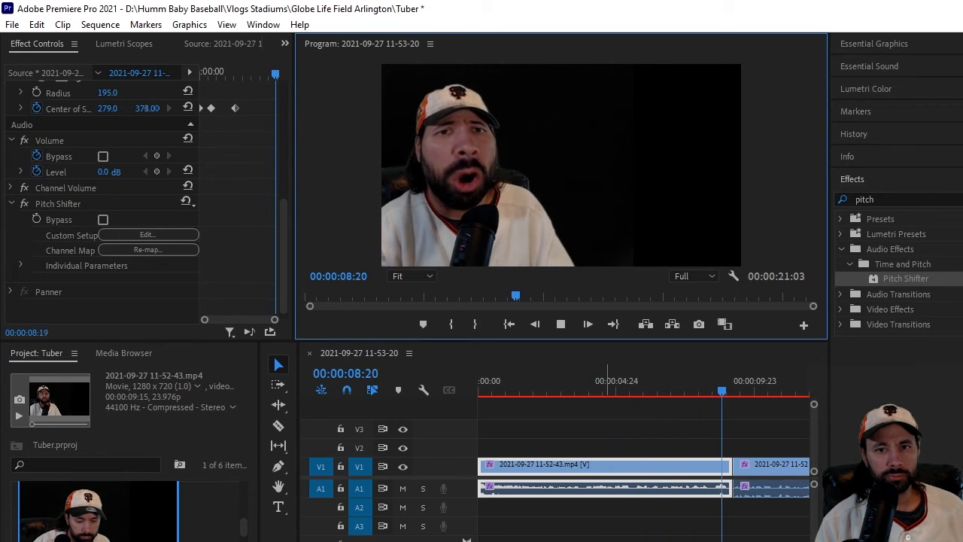
click(683, 390)
drag(683, 412, 477, 438)
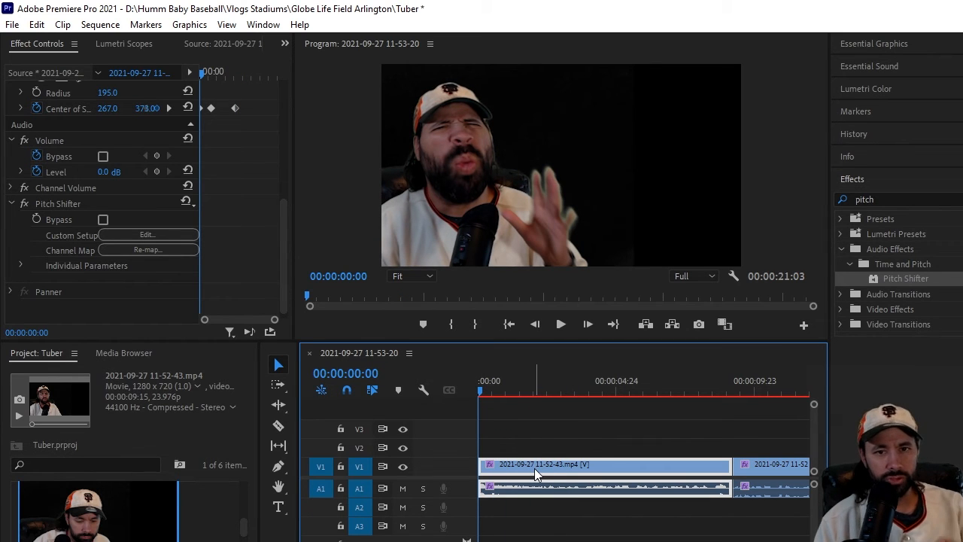
Step: Keyframe the first clip's Position and Scale at its start, and near its end enlarge the scale and increase the horizontal position
click(285, 195)
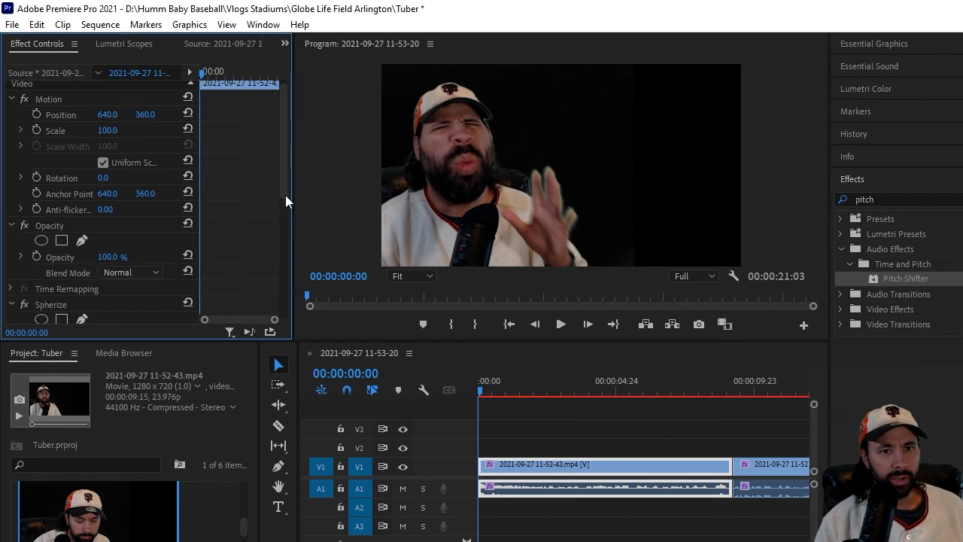
drag(283, 168, 286, 140)
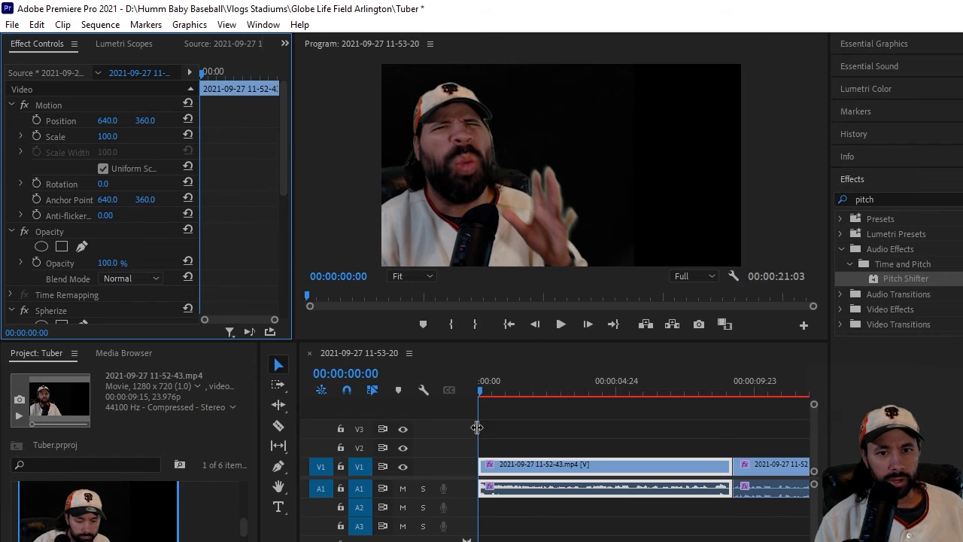
click(37, 120)
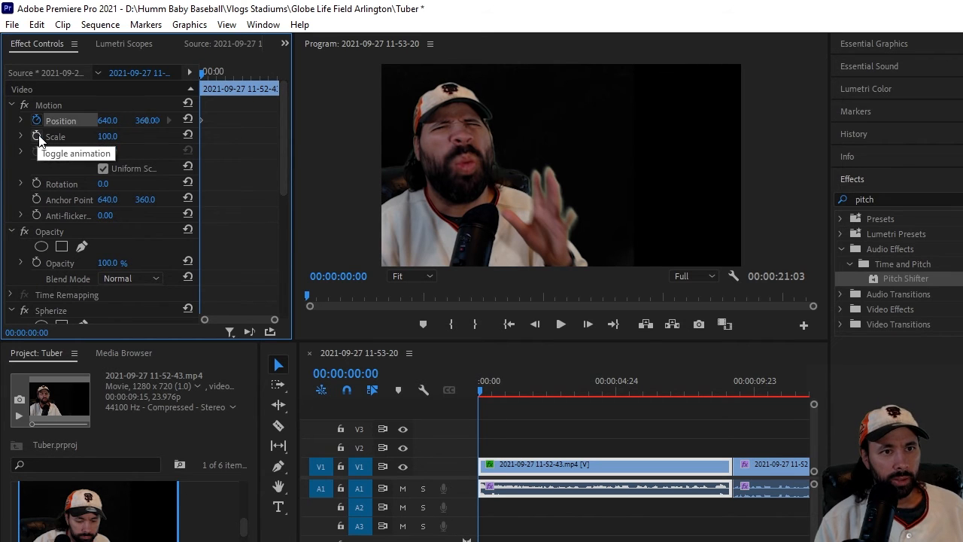
click(38, 134)
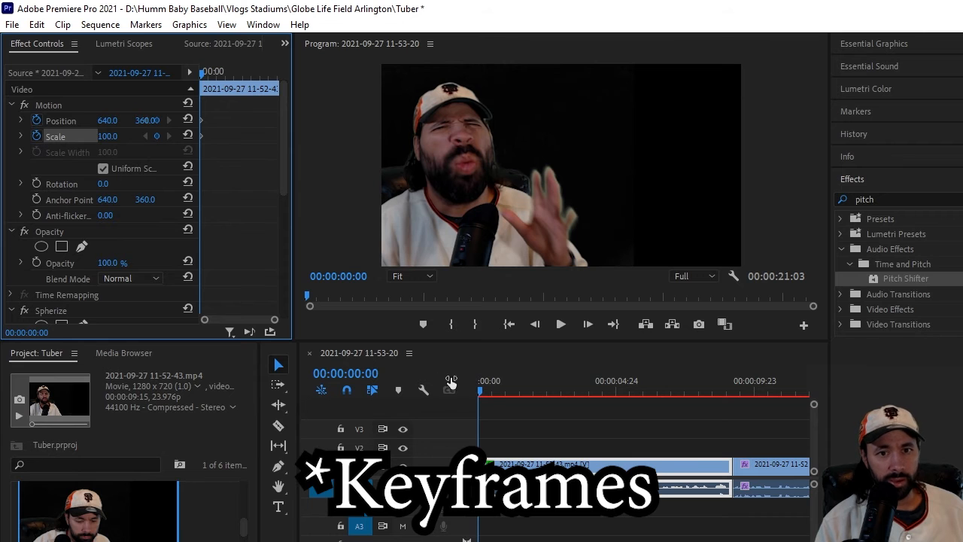
drag(479, 387, 731, 385)
drag(108, 136, 241, 121)
Step: Play the first clip from the sequence start to check the zoom-in animation
drag(720, 386, 474, 414)
click(557, 328)
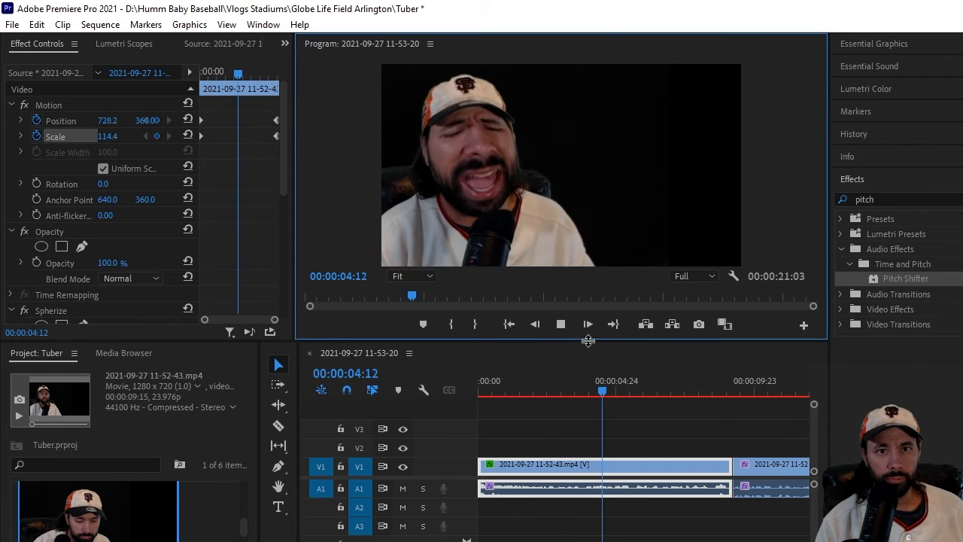
click(569, 329)
Step: Move the playhead to 00:00:10:02, select the second clip and clear the effects search
drag(664, 392, 760, 397)
click(762, 468)
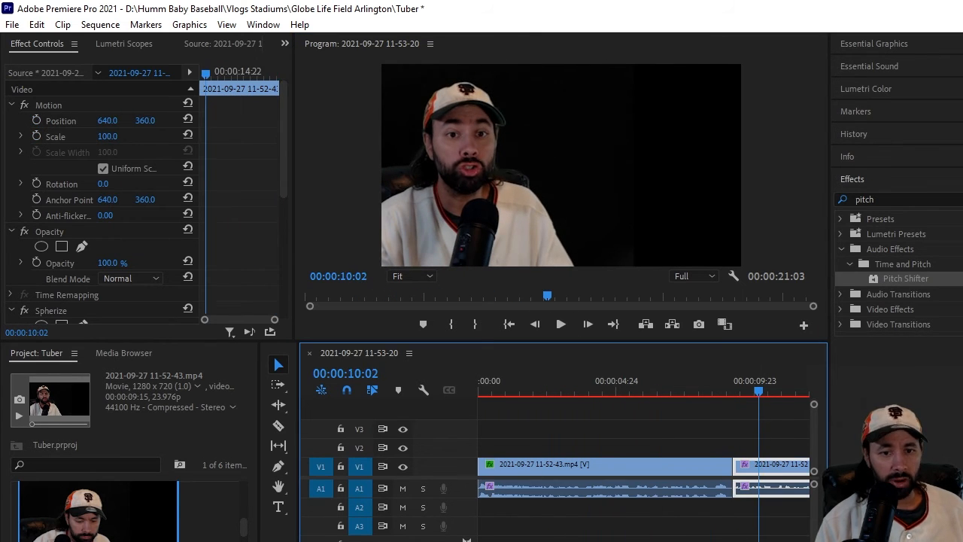
key(minus)
key(minus)
key(equal)
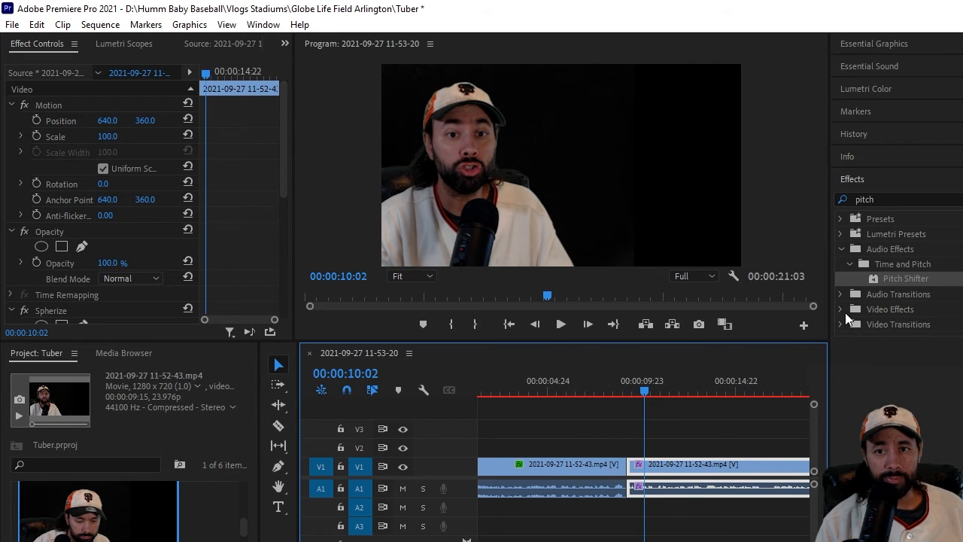
click(899, 199)
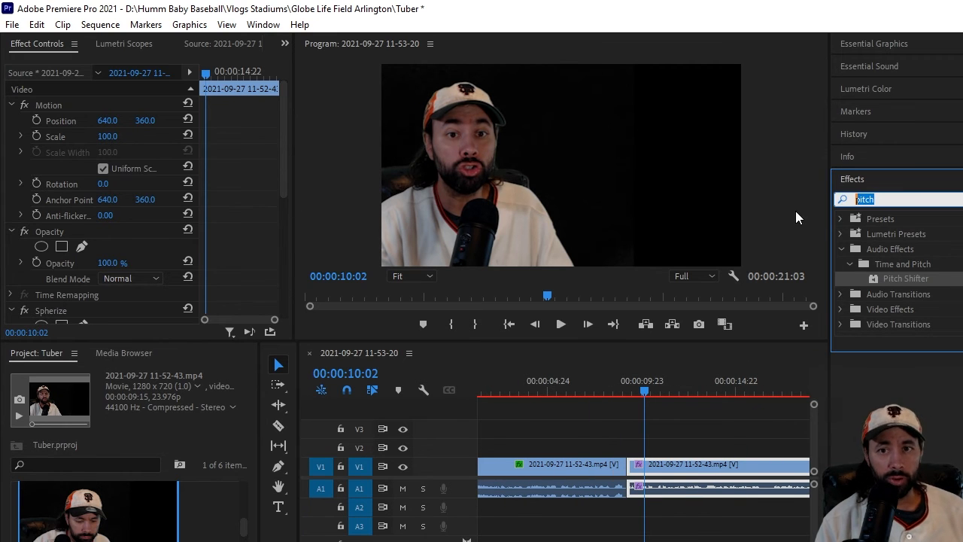
key(BackSpace)
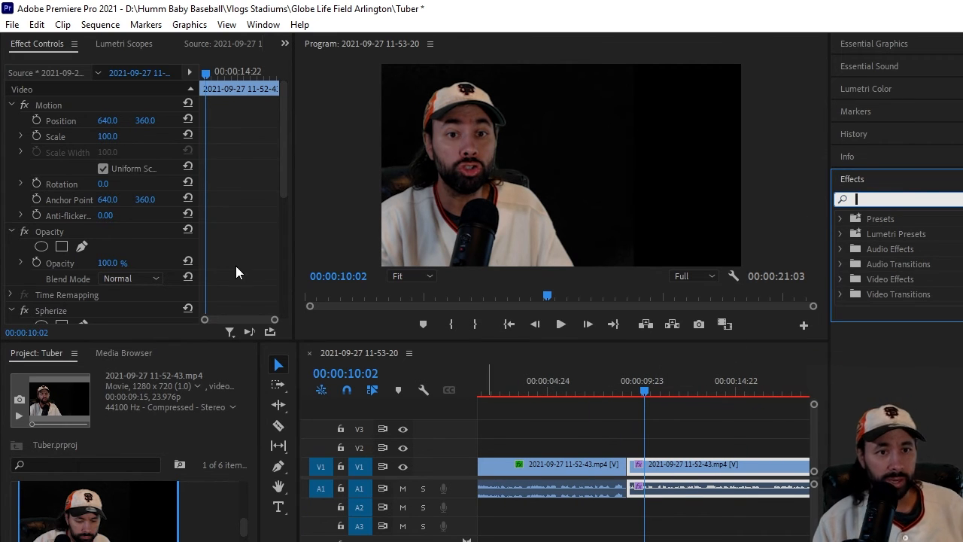
Step: Set the second clip's Spherize radius to 195 and center of sphere to 308, 258, and play it briefly to check the distortion
click(693, 469)
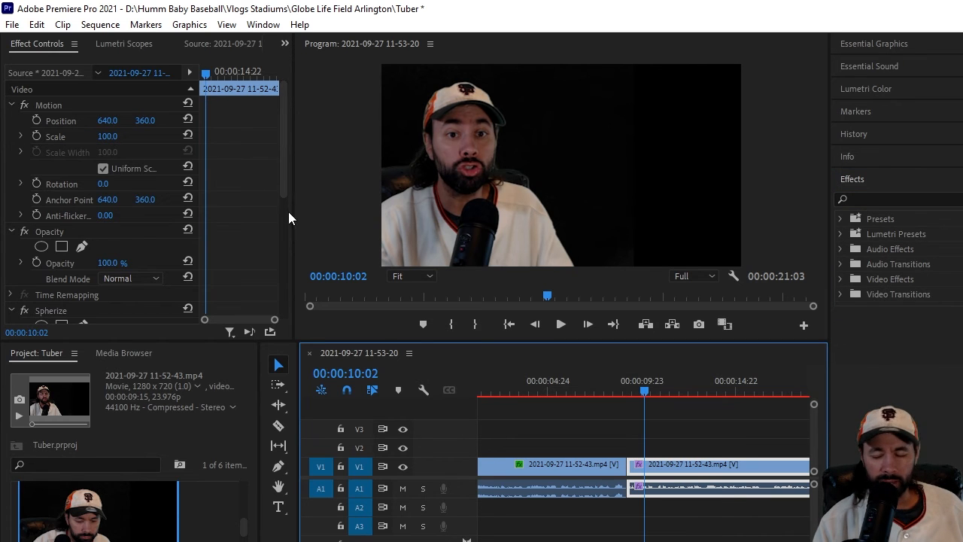
drag(282, 161, 285, 240)
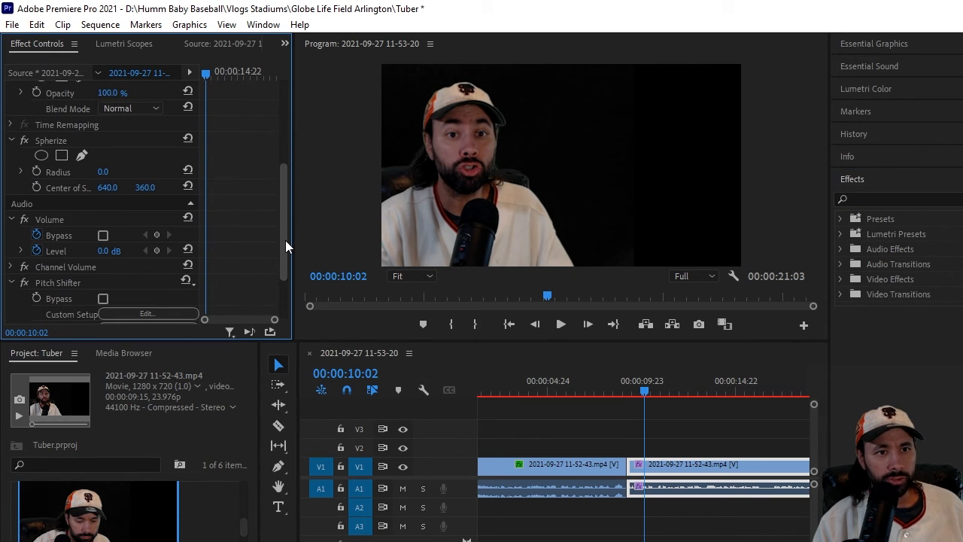
drag(104, 172, 283, 172)
drag(107, 188, 8, 188)
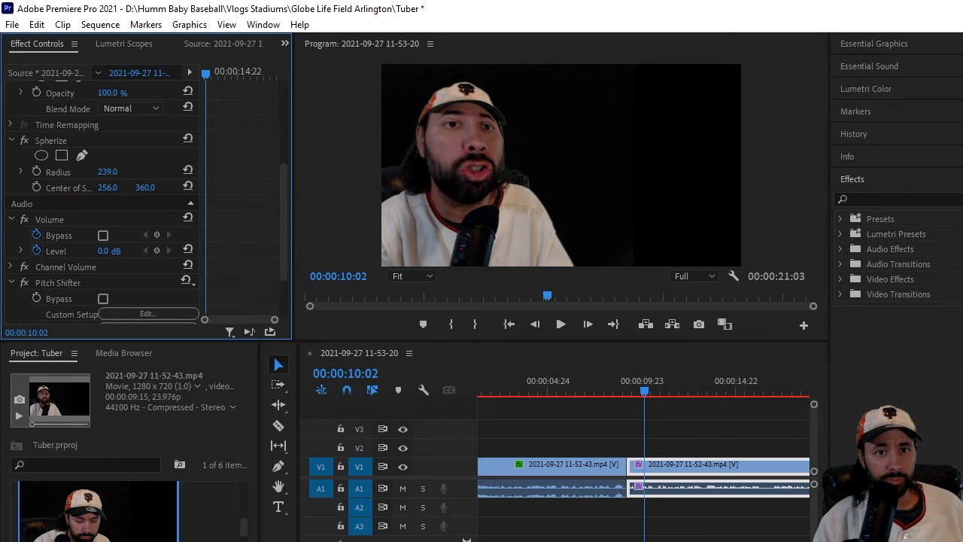
drag(113, 192, 81, 173)
drag(151, 187, 84, 187)
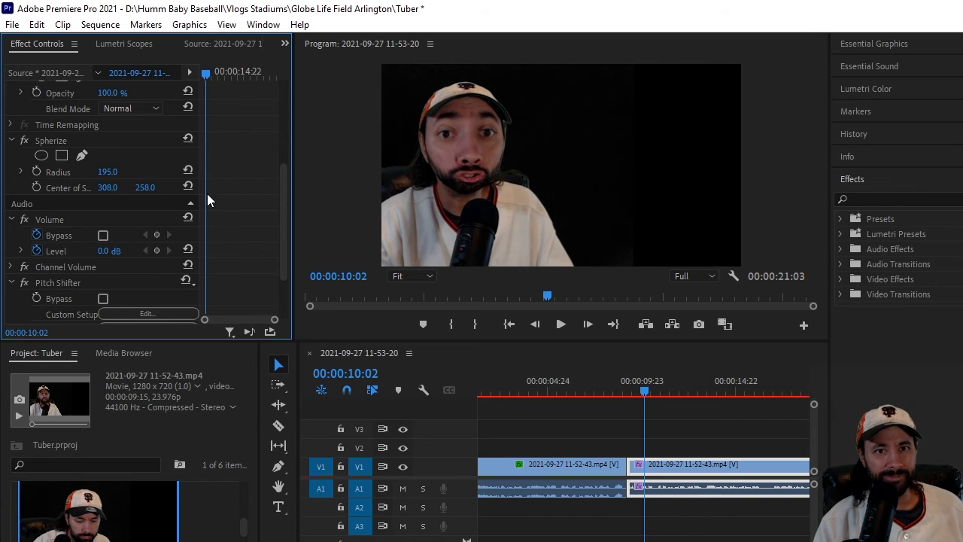
click(559, 324)
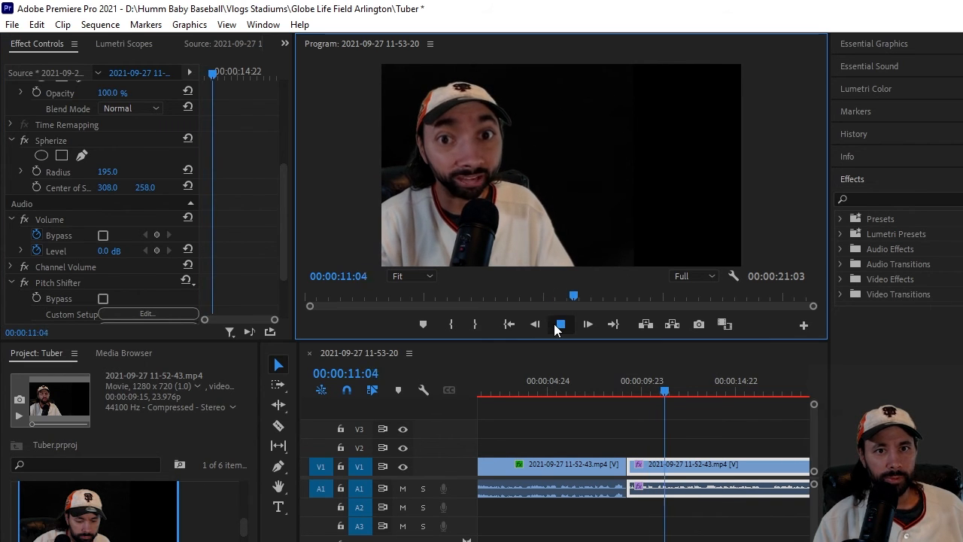
click(559, 324)
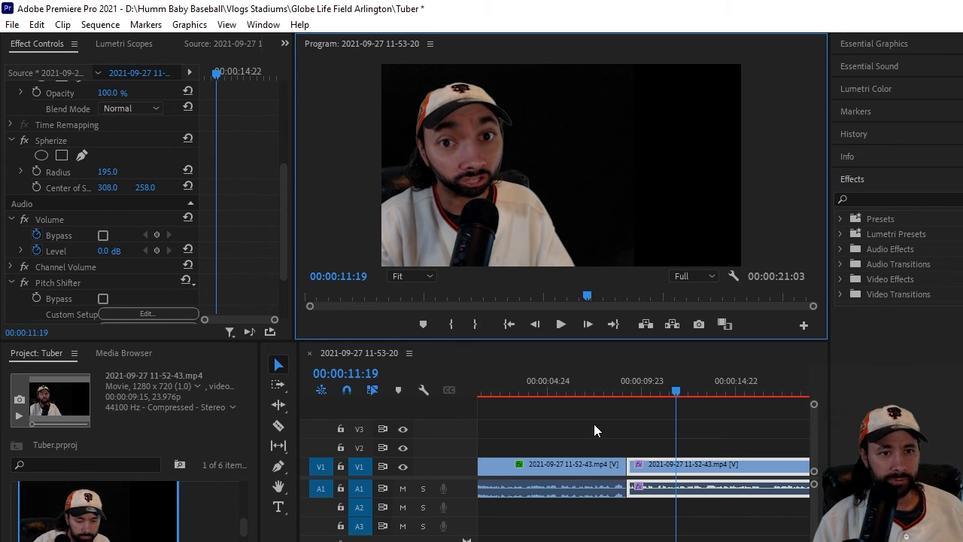
Step: Set the second clip's Pitch Shifter to 3 semi-tones
scroll(276, 225, down, 3)
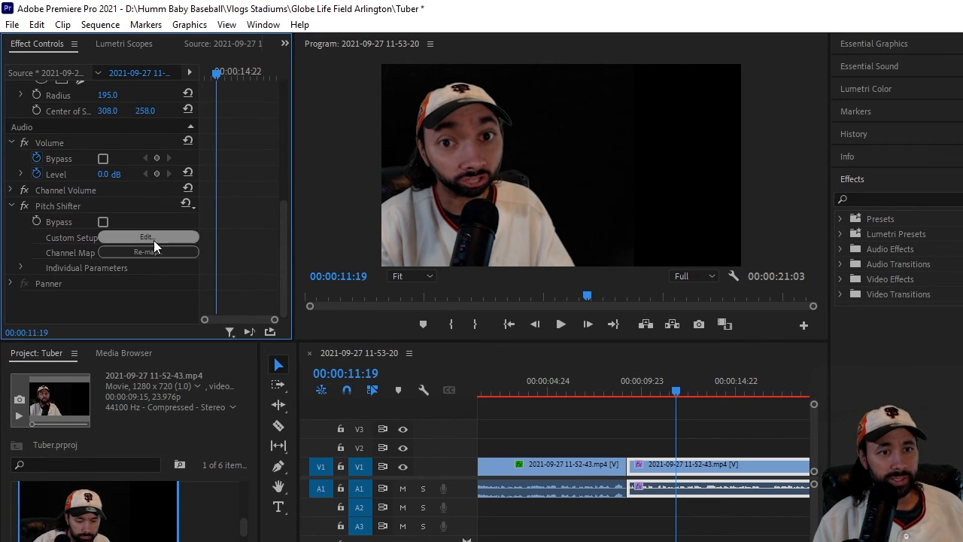
click(154, 238)
drag(544, 259, 565, 269)
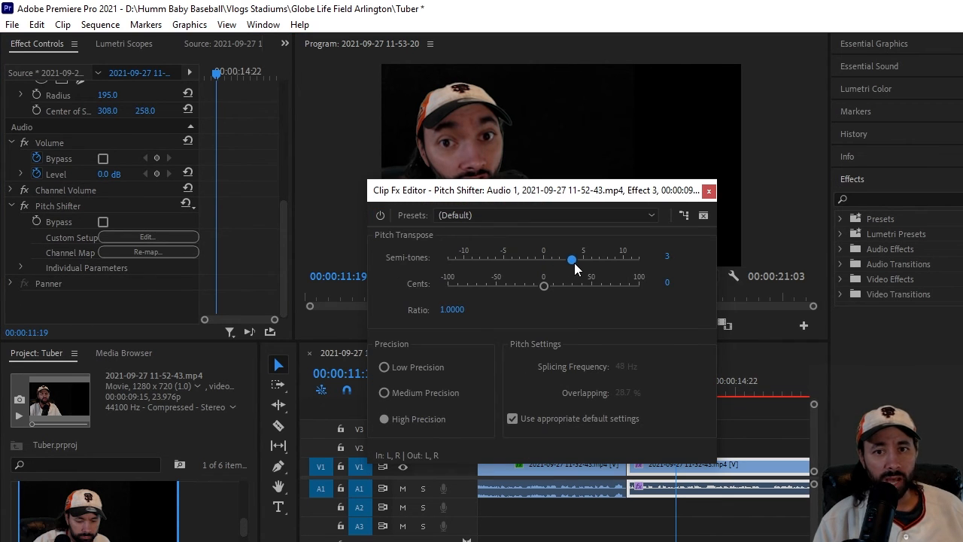
click(709, 190)
Step: Play the second clip from its start to check the raised voice, and move the playhead back to 00:00:12:24
drag(685, 375, 628, 382)
click(560, 325)
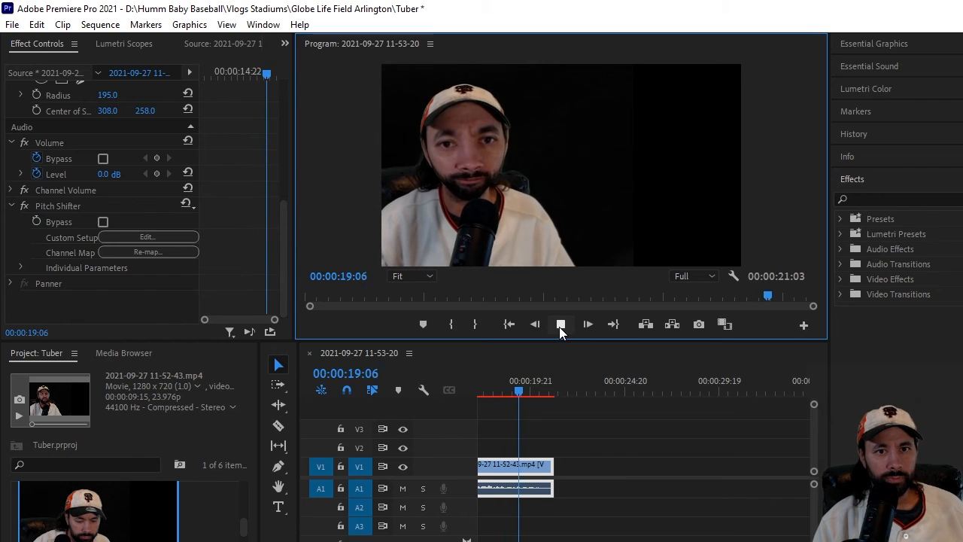
click(560, 324)
click(487, 393)
drag(373, 401, 489, 412)
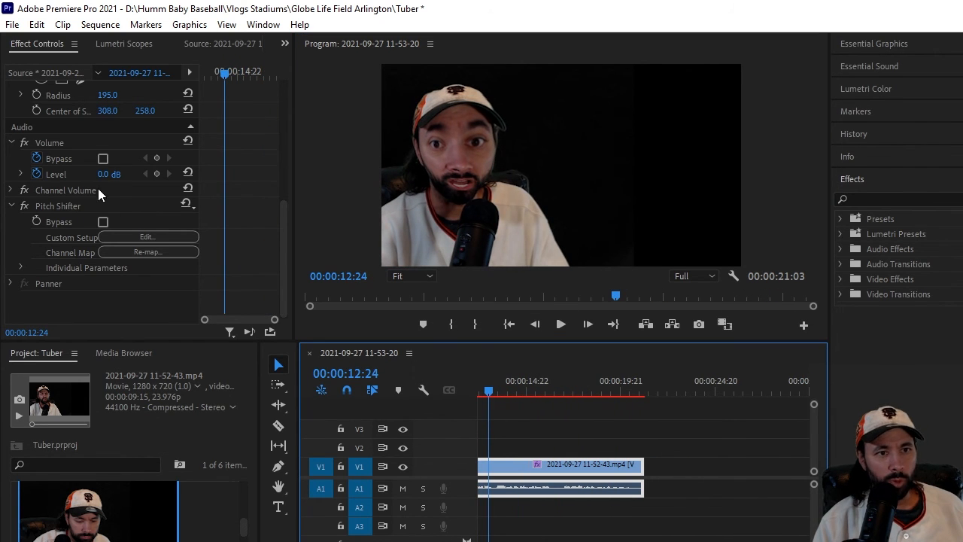
click(282, 194)
scroll(281, 191, down, 5)
scroll(280, 191, up, 5)
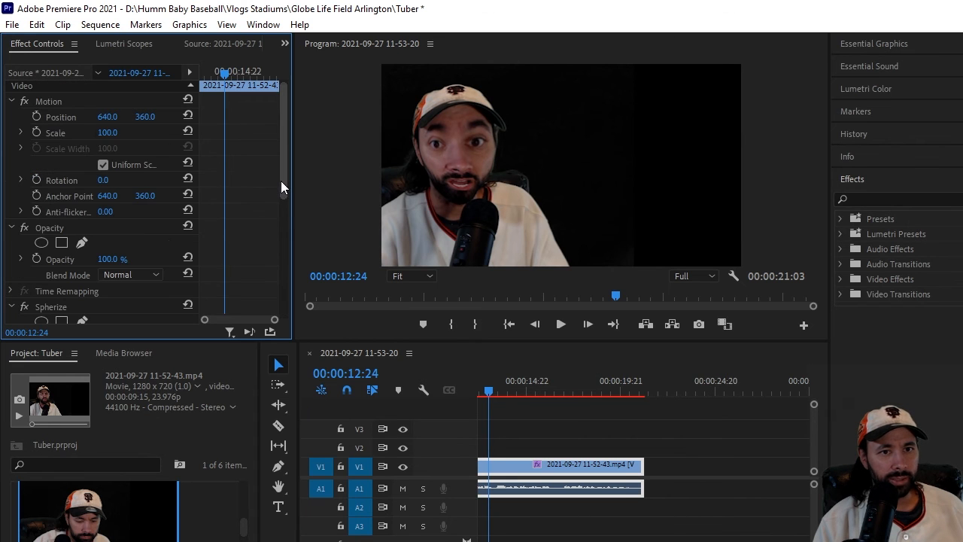
drag(286, 165, 282, 260)
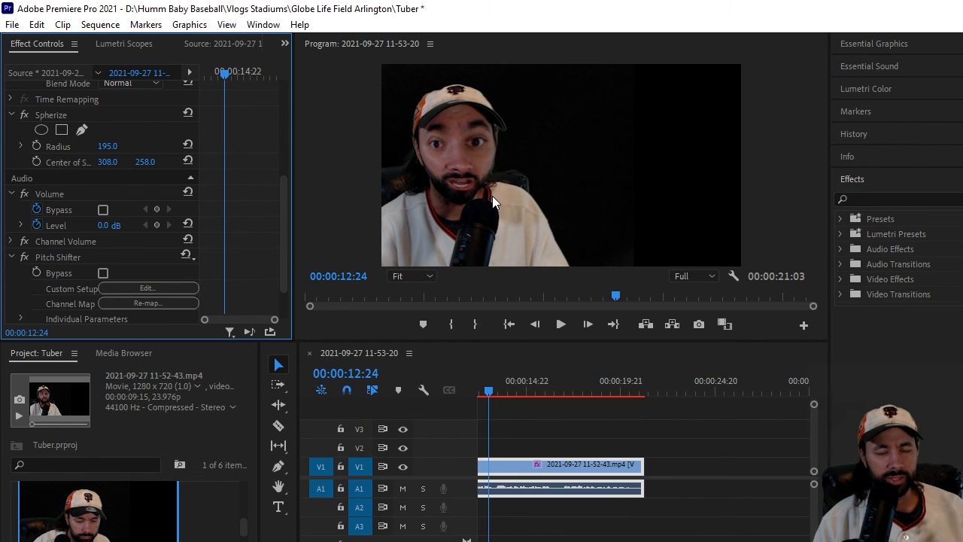
Step: Return the playhead to the sequence start and raise the audio gain of both clips together
drag(496, 391, 589, 397)
drag(579, 541, 615, 541)
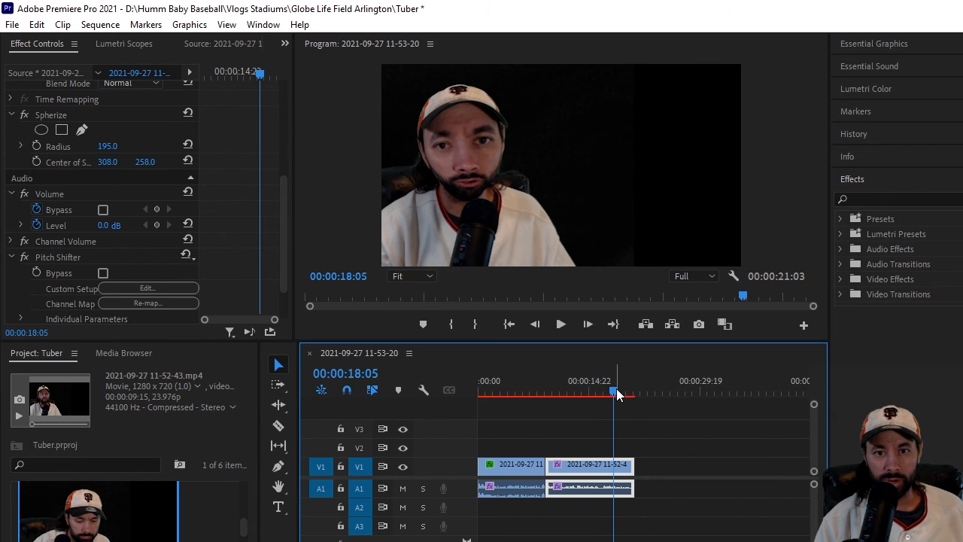
drag(616, 395, 441, 406)
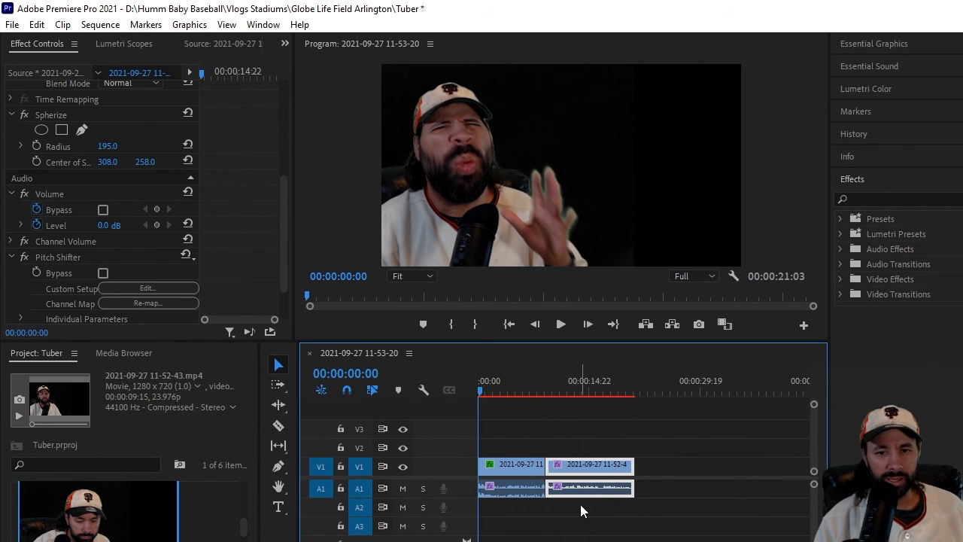
drag(572, 517, 537, 487)
right_click(538, 487)
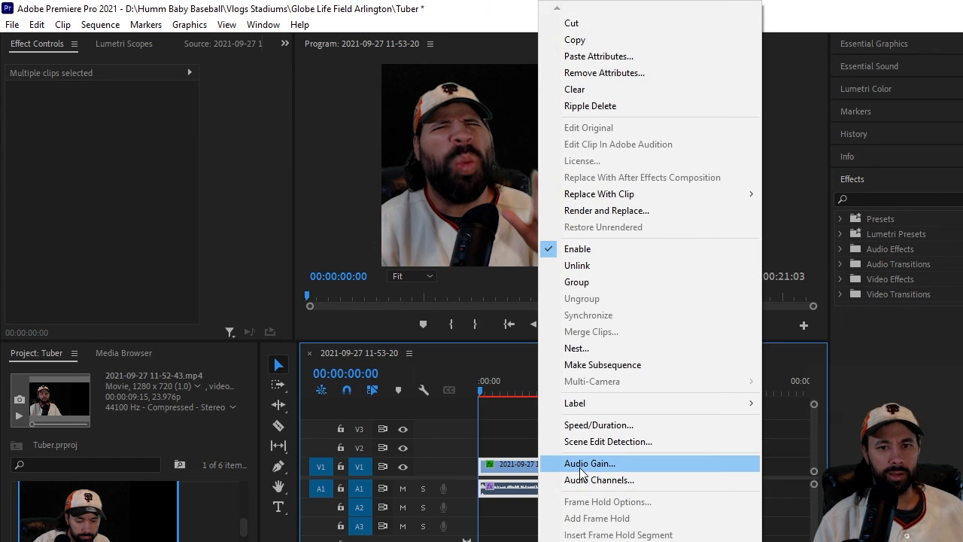
click(581, 463)
click(619, 292)
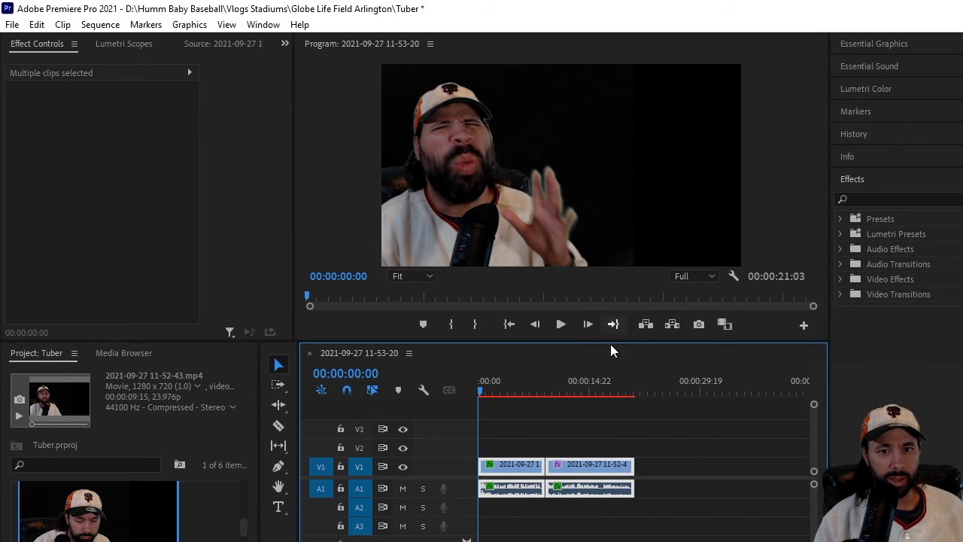
Step: Play the sequence opening to check the louder audio, and move the playhead to 00:00:11:20 in the second clip
click(668, 426)
click(560, 325)
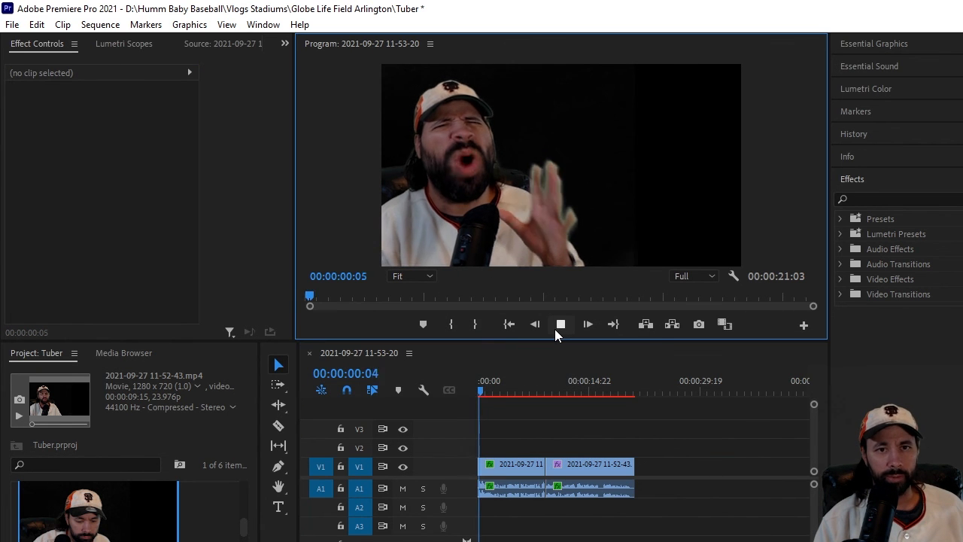
click(554, 329)
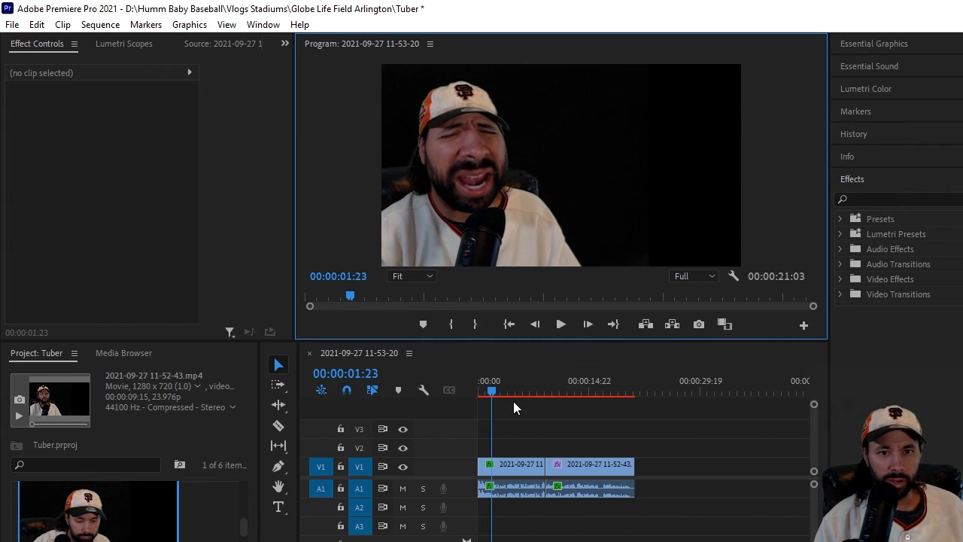
drag(536, 399, 570, 399)
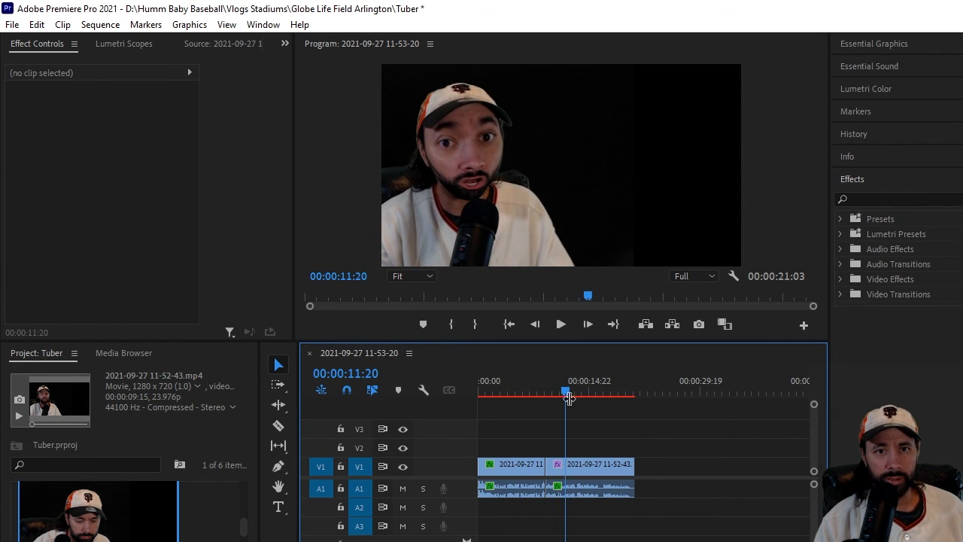